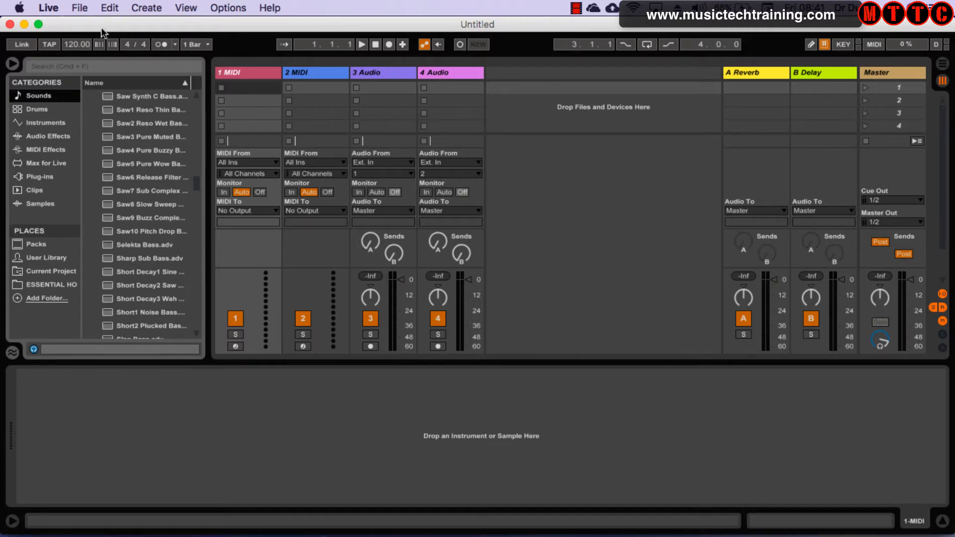
- Set the audio output device to TonePort UX2 (4 In, 2 Out) in the preferences
{"action": "left_click", "coordinate": [48, 8]}
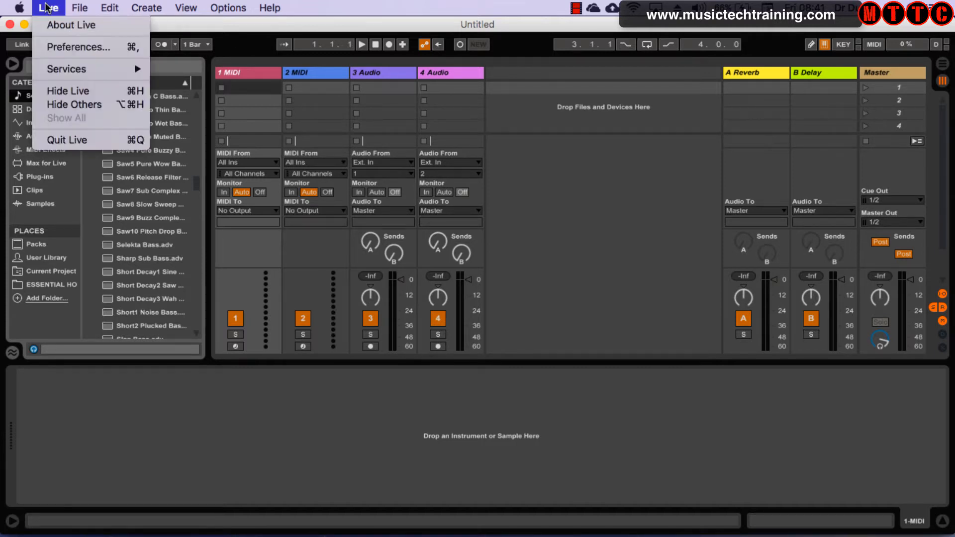
{"action": "left_click", "coordinate": [61, 48]}
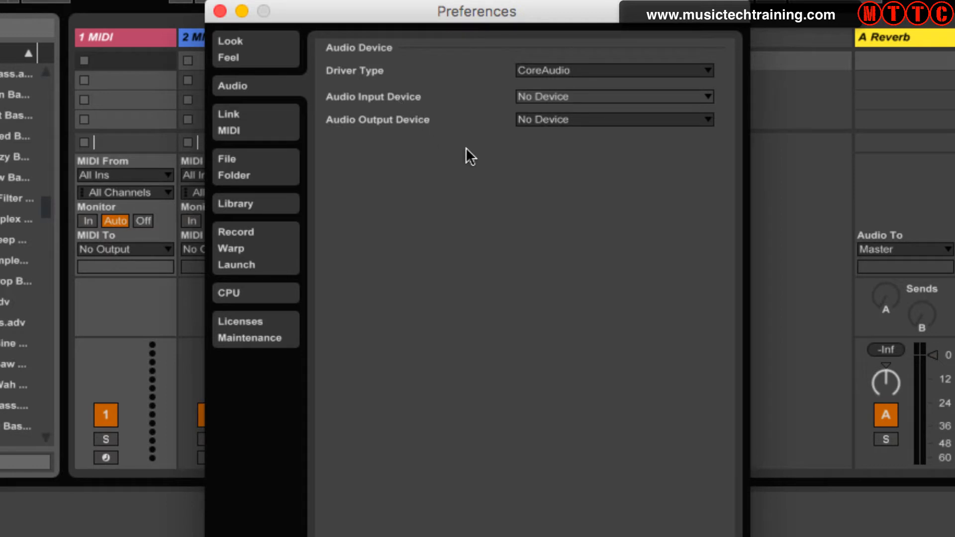
{"action": "left_click", "coordinate": [559, 121]}
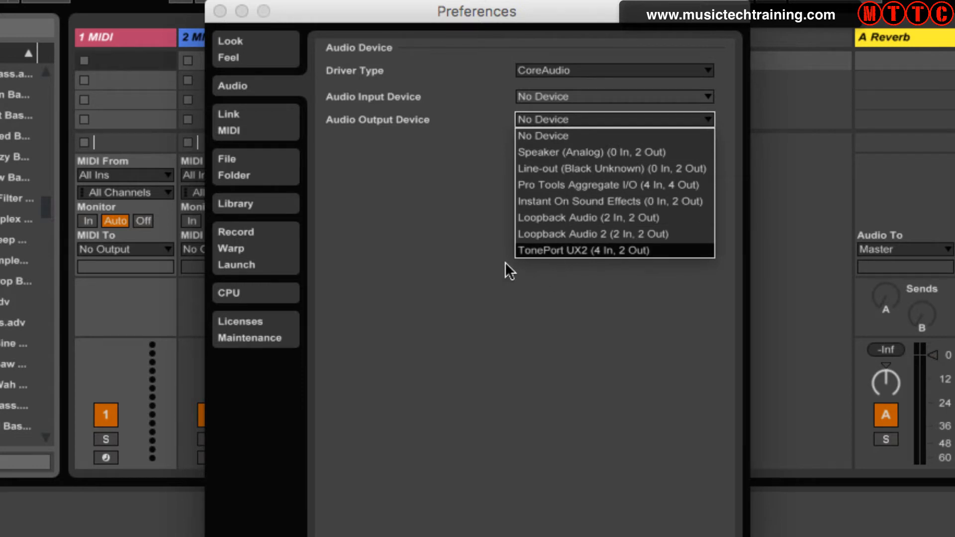
{"action": "left_click", "coordinate": [537, 251]}
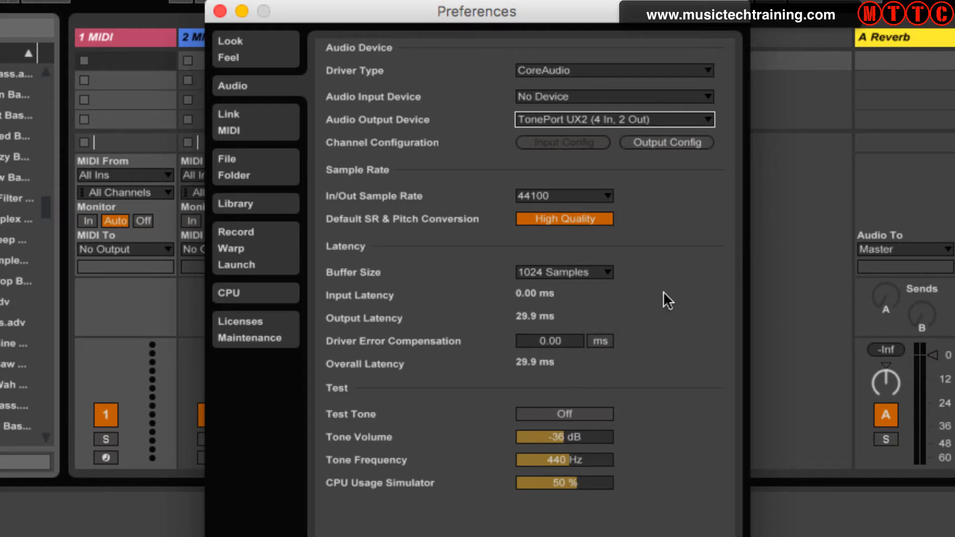
- Set the first MIDI control surface row's input to MK-461C USB MIDI Keyboard and return to the session
{"action": "left_click", "coordinate": [255, 123]}
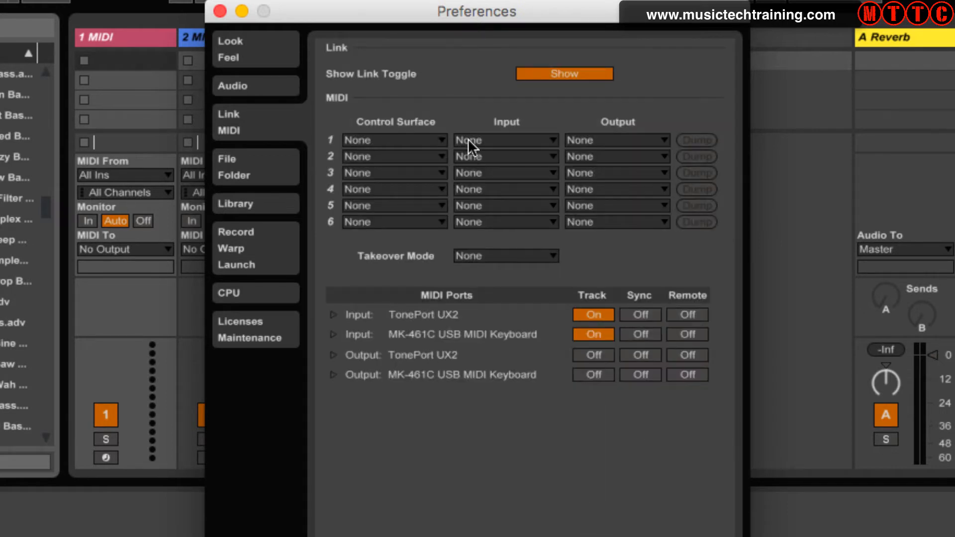
{"action": "left_click", "coordinate": [512, 139]}
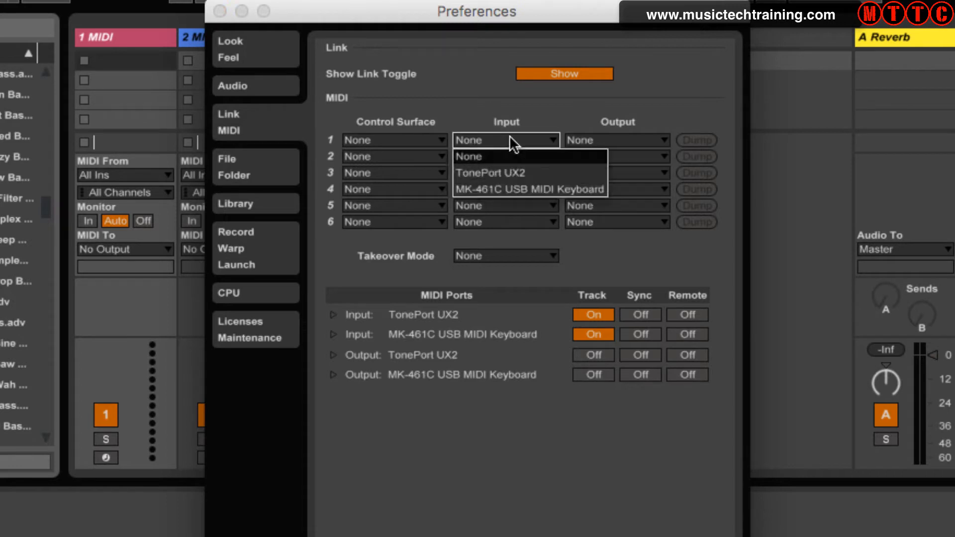
{"action": "left_click", "coordinate": [520, 190]}
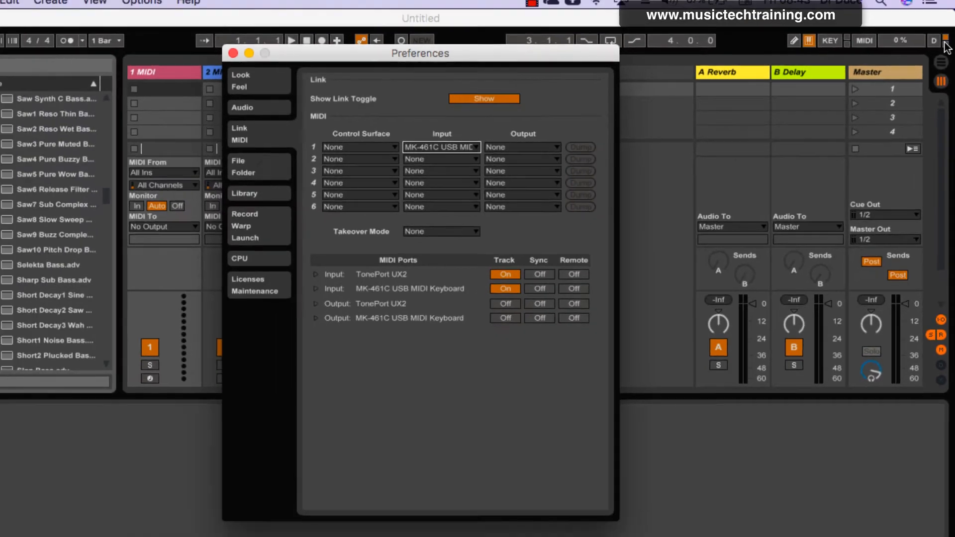
{"action": "left_click", "coordinate": [312, 57]}
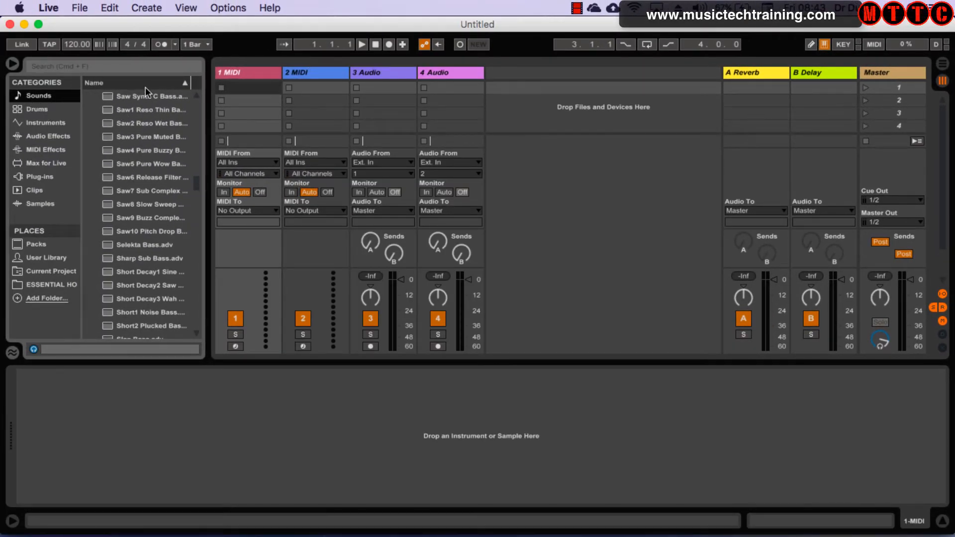
- Set the song tempo to 100 BPM and turn on the metronome
{"action": "left_click", "coordinate": [137, 96]}
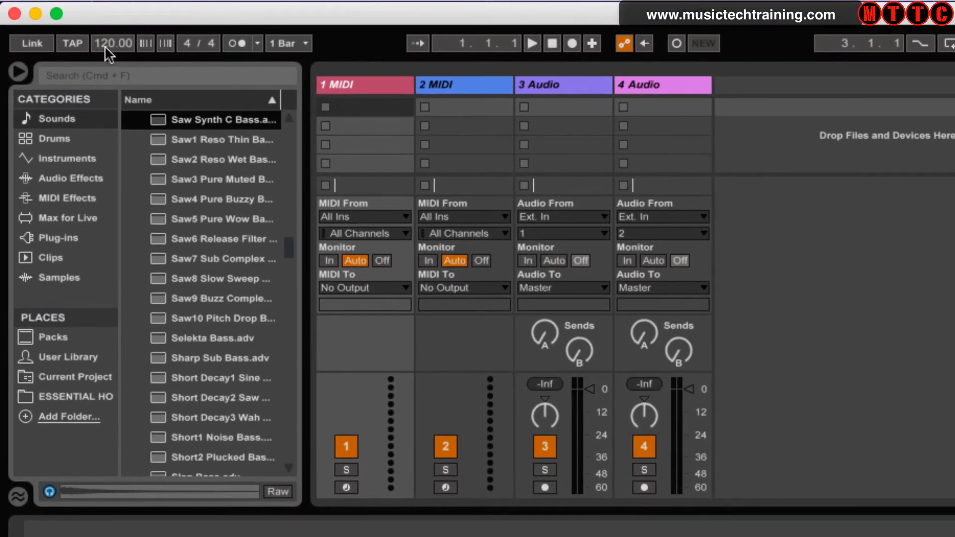
{"action": "left_click", "coordinate": [109, 47]}
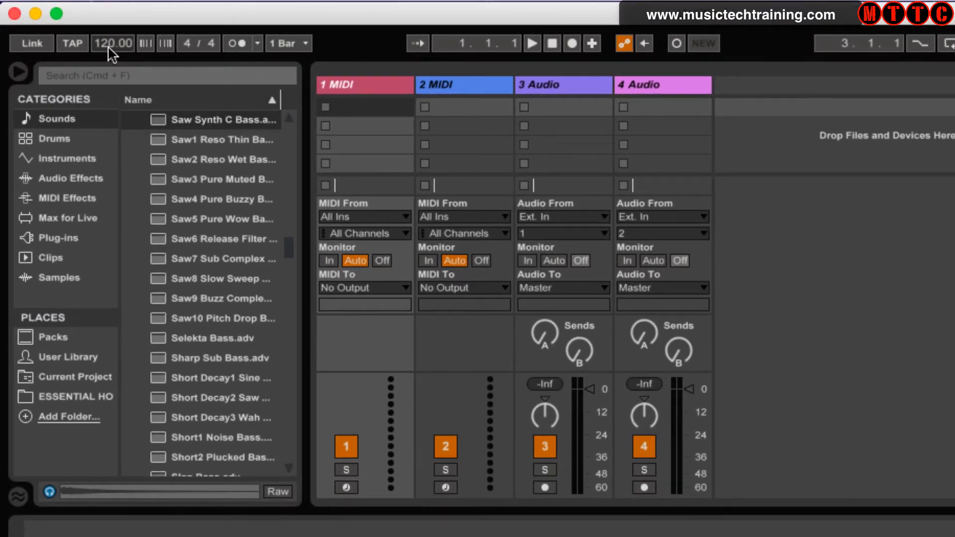
{"action": "mouse_move", "coordinate": [109, 47]}
{"action": "left_mouse_down"}
{"action": "mouse_move", "coordinate": [109, 61]}
{"action": "mouse_move", "coordinate": [112, 54]}
{"action": "left_mouse_up"}
{"action": "left_click", "coordinate": [237, 46]}
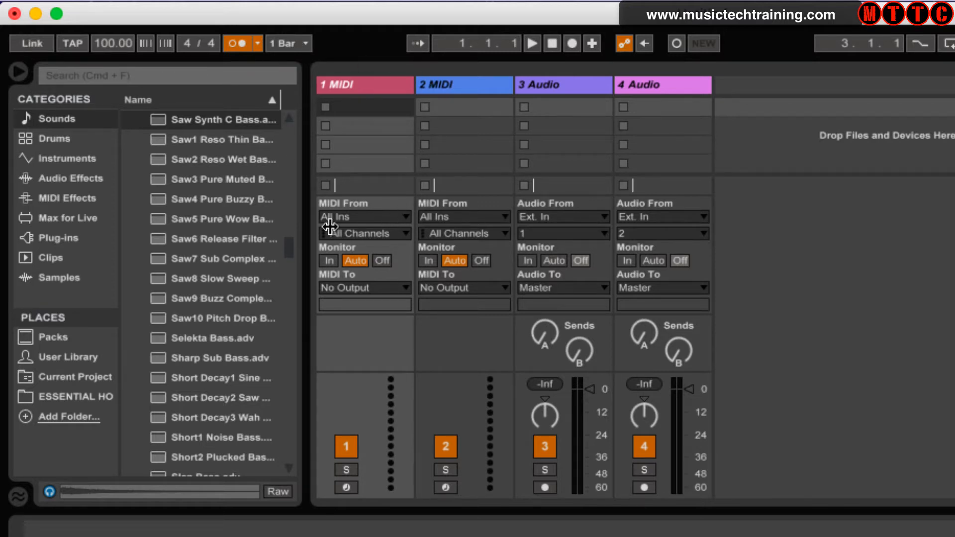
- Search the Sounds category for "piano" and expand the Piano & Keys folder
{"action": "left_click", "coordinate": [160, 74]}
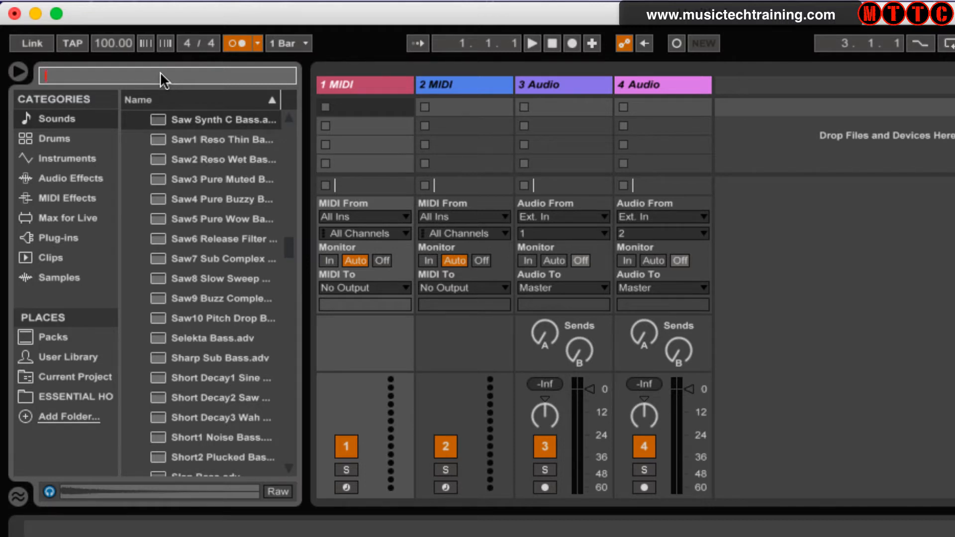
{"action": "left_click", "coordinate": [65, 119]}
{"action": "left_click", "coordinate": [96, 76]}
{"action": "type", "text": "piano"}
{"action": "left_click", "coordinate": [129, 155]}
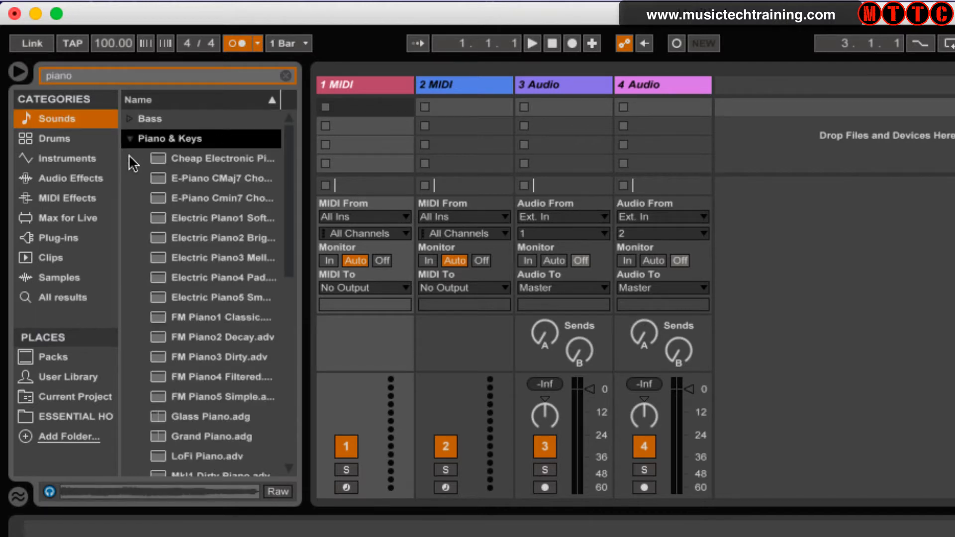
- Preview the piano presets one after another, from Cheap Electronic Piano through the electric pianos
{"action": "left_click", "coordinate": [200, 157]}
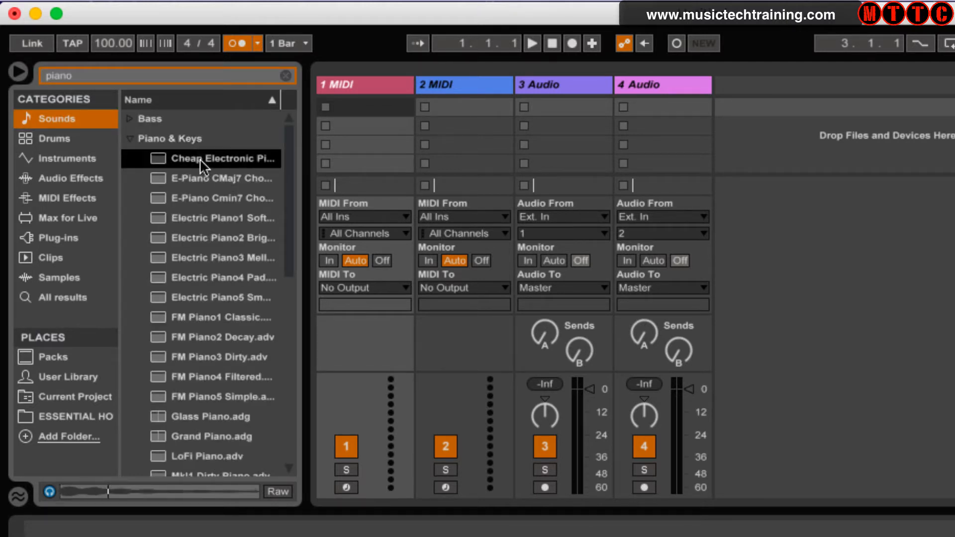
{"action": "key", "text": "Down"}
{"action": "key", "text": "Down"}
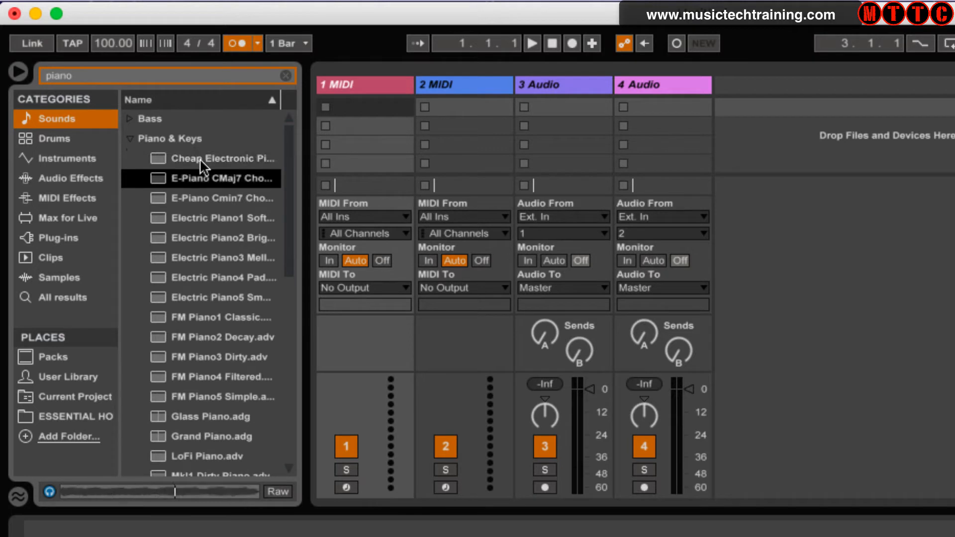
{"action": "key", "text": "Down"}
{"action": "key", "text": "Down"}
{"action": "key", "text": "Down"}
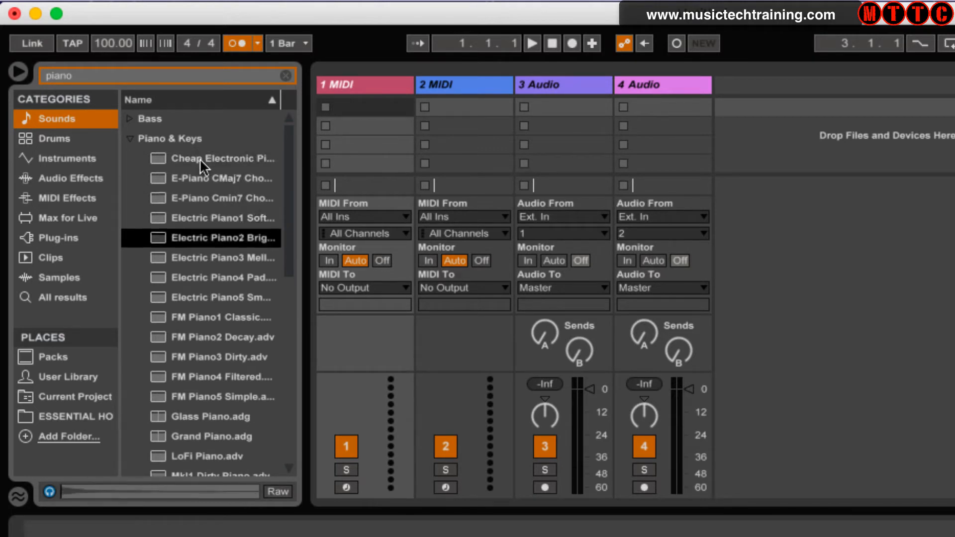
{"action": "key", "text": "Down"}
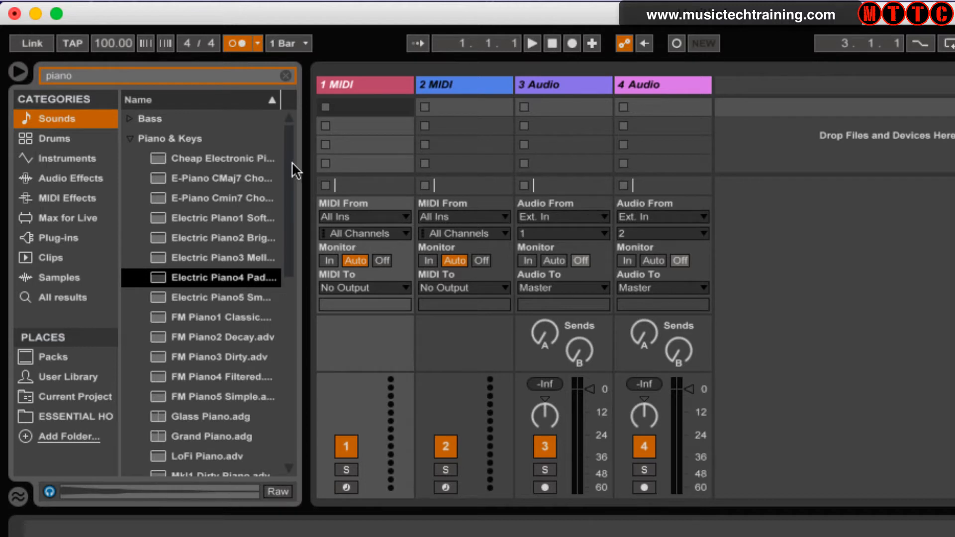
- Find the Grand Piano.adg preset further down the results and preview its sound
{"action": "left_click_drag", "start_coordinate": [291, 165], "coordinate": [282, 274]}
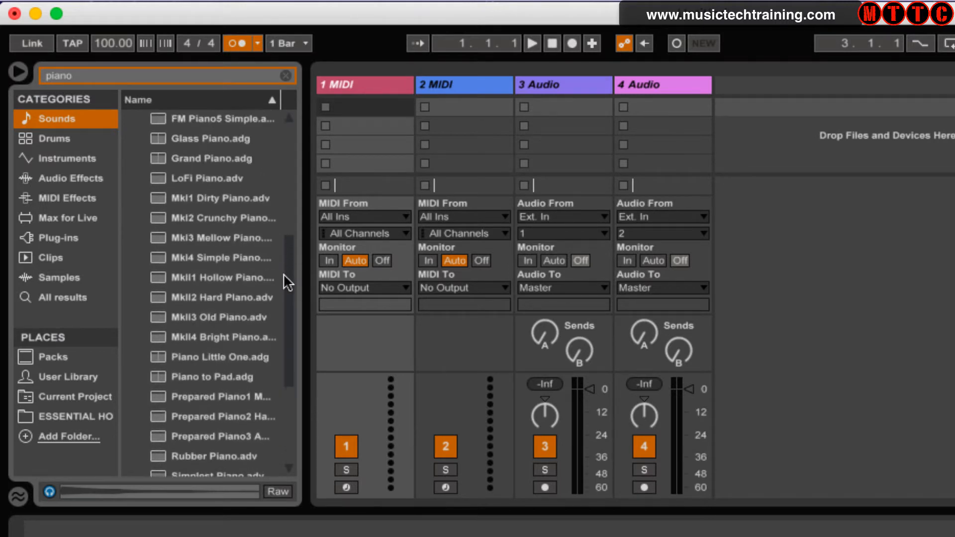
{"action": "left_click", "coordinate": [226, 164]}
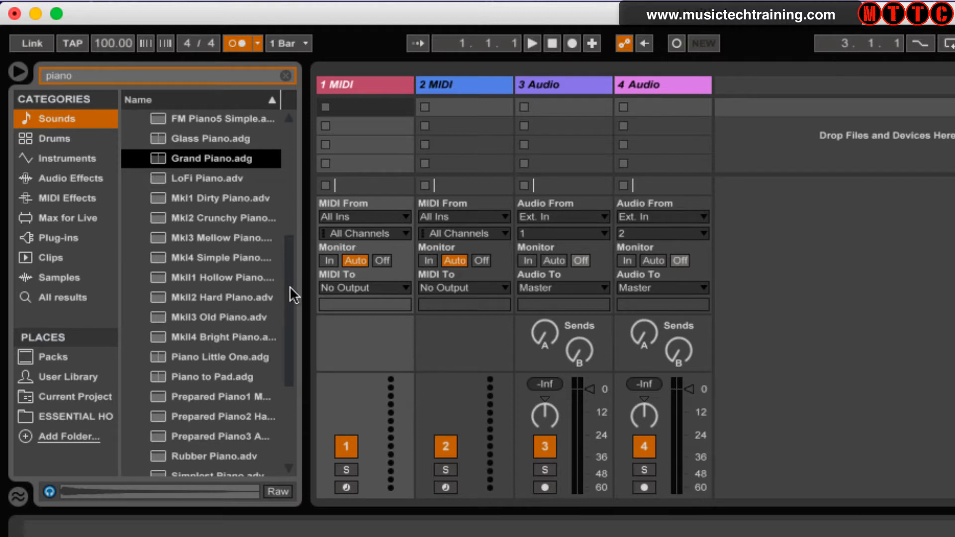
{"action": "left_click_drag", "start_coordinate": [290, 286], "coordinate": [289, 275]}
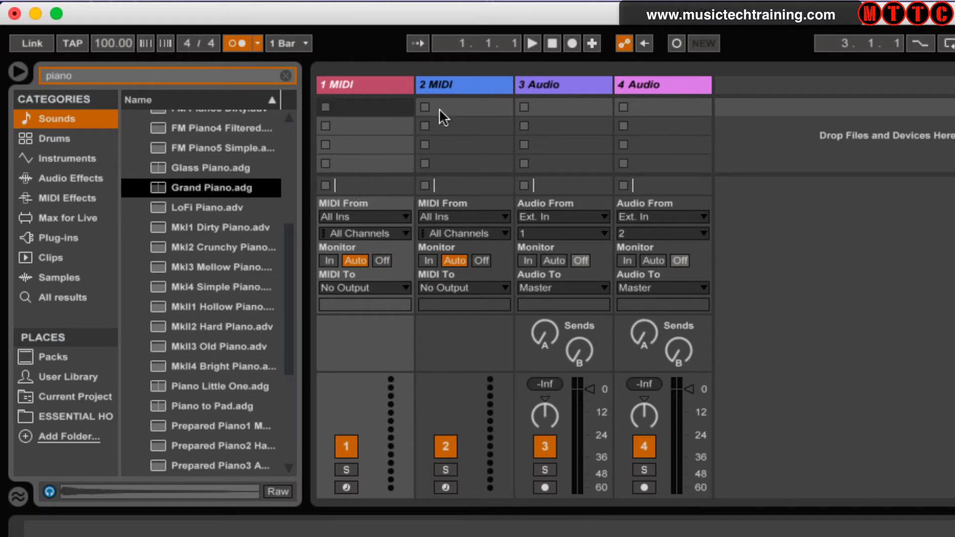
- Try loading Grand Piano.adg onto the first MIDI track, undoing it each time
{"action": "left_click", "coordinate": [367, 83]}
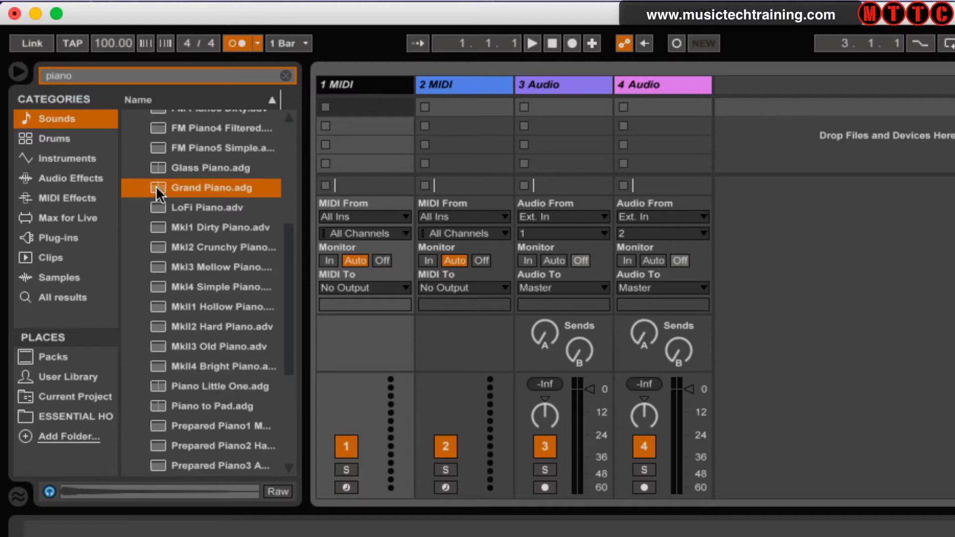
{"action": "left_click_drag", "start_coordinate": [156, 186], "coordinate": [365, 82]}
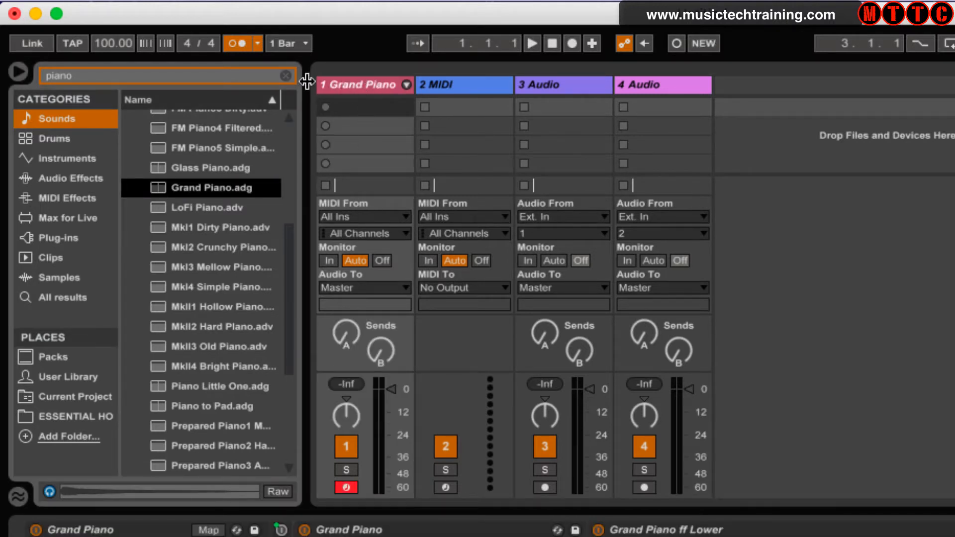
{"action": "key", "text": "super+z"}
{"action": "left_click_drag", "start_coordinate": [157, 186], "coordinate": [360, 80]}
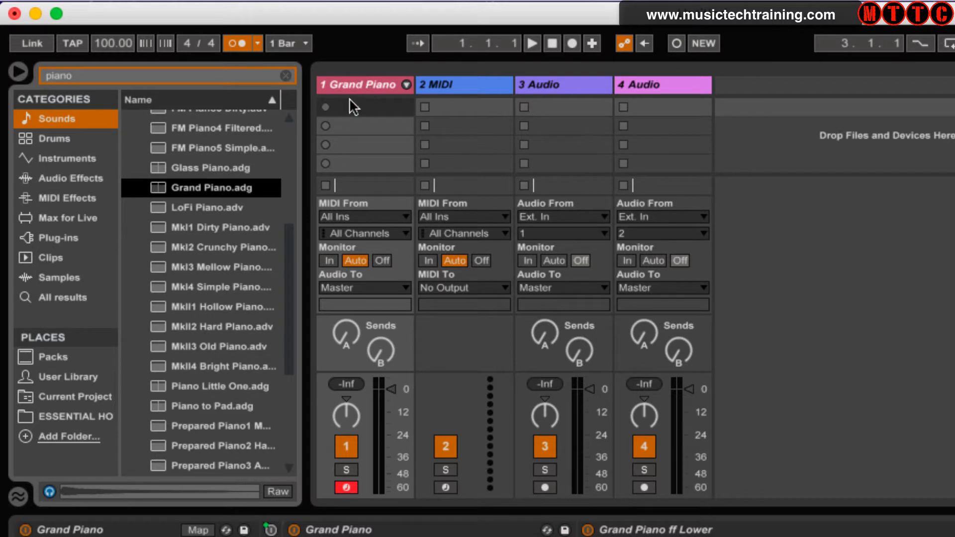
{"action": "key", "text": "super+z"}
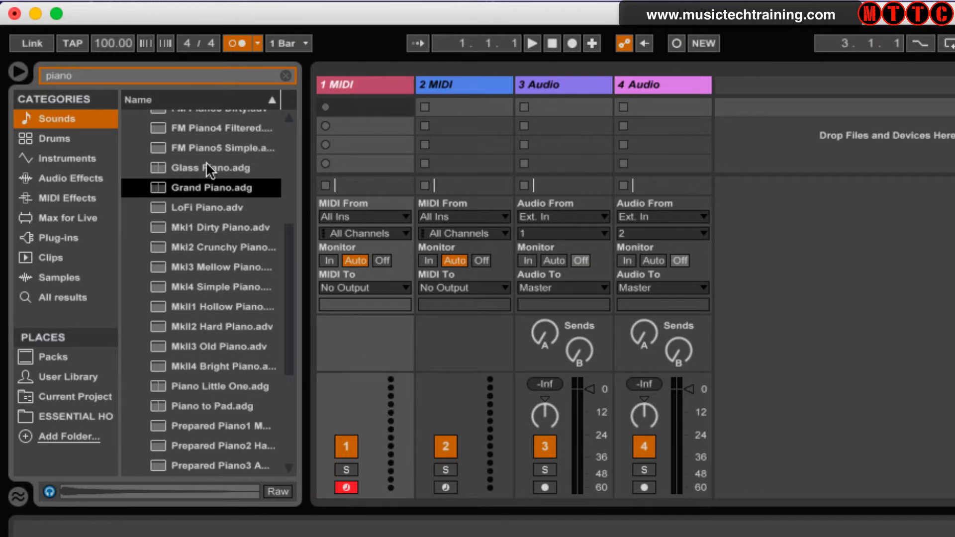
- Load Grand Piano.adg onto a new track in the empty drop area and move that track ahead of all others
{"action": "left_click_drag", "start_coordinate": [158, 188], "coordinate": [779, 130]}
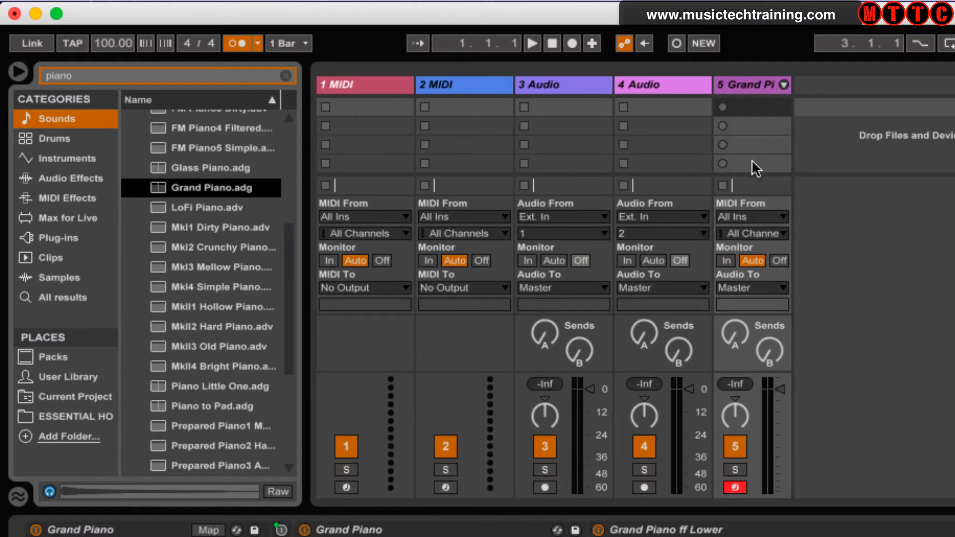
{"action": "left_click", "coordinate": [746, 78]}
{"action": "left_click_drag", "start_coordinate": [752, 87], "coordinate": [347, 122]}
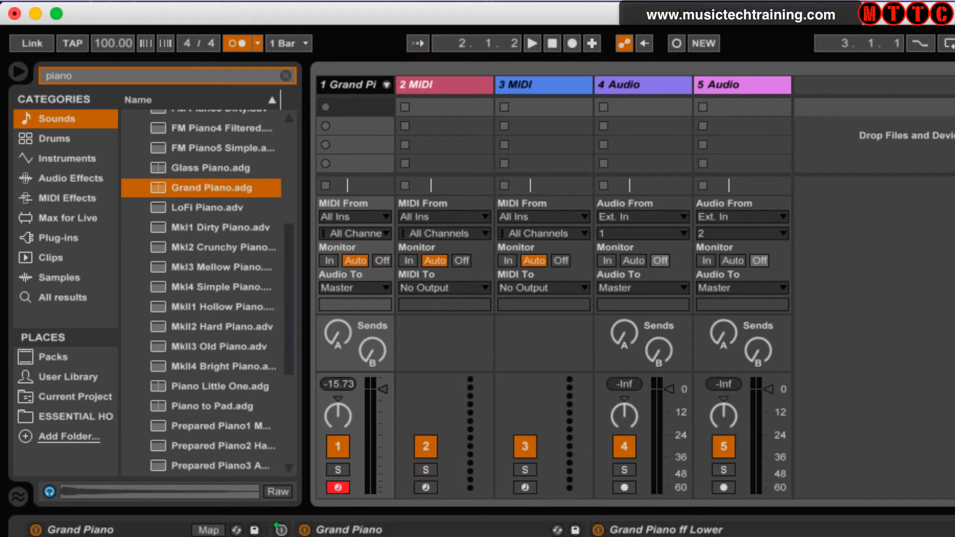
- Run playback with the metronome and set the Master track's preview volume to about -6.7 dB
{"action": "key", "text": "space"}
{"action": "key", "text": "space"}
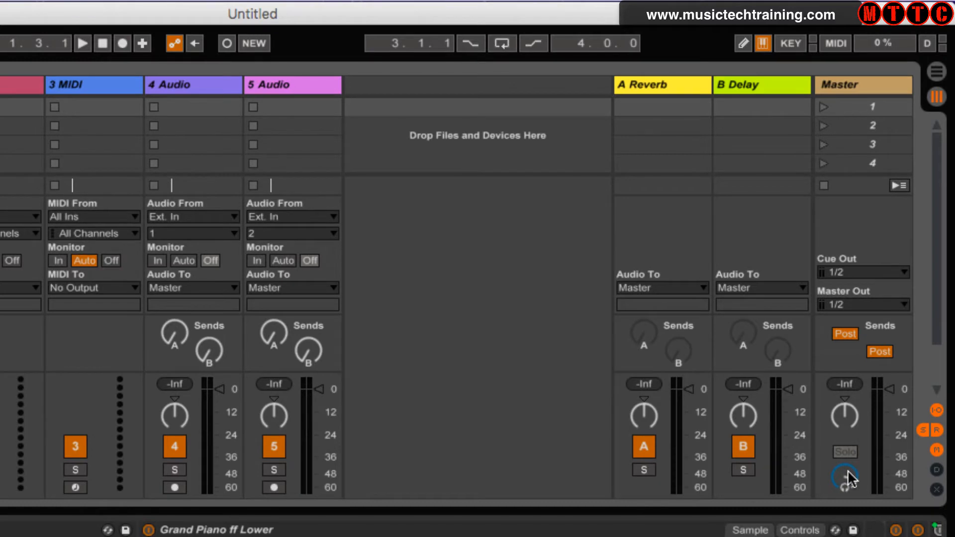
{"action": "left_click_drag", "start_coordinate": [848, 479], "coordinate": [848, 456]}
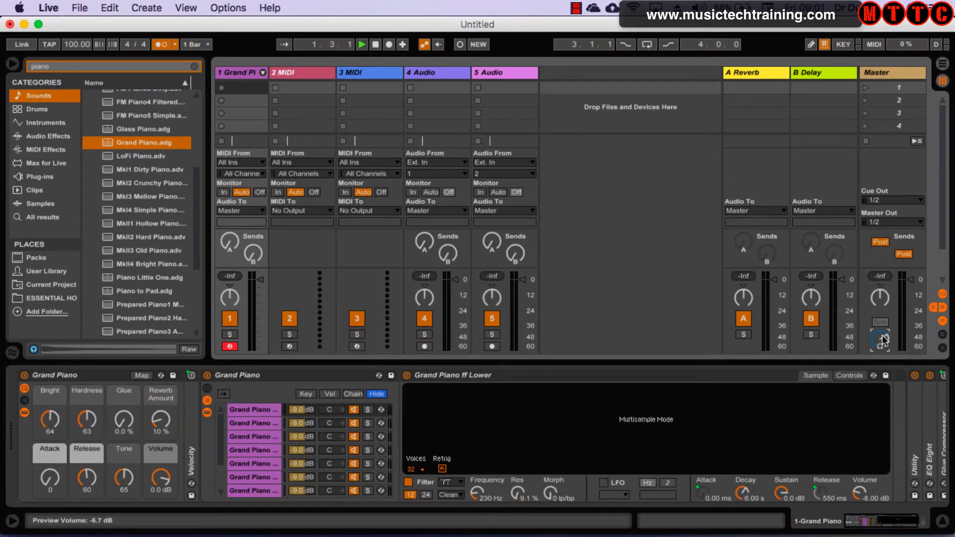
{"action": "mouse_move", "coordinate": [883, 340]}
{"action": "left_mouse_down"}
{"action": "mouse_move", "coordinate": [883, 358]}
{"action": "mouse_move", "coordinate": [883, 341]}
{"action": "left_mouse_up"}
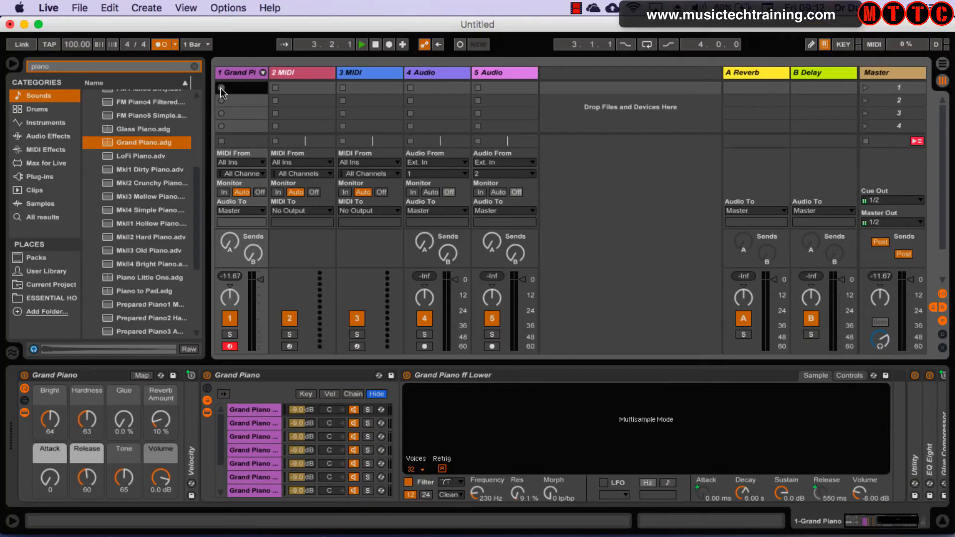
- Record a four-bar piano clip in the Grand Piano track's first slot and open its notes for editing
{"action": "left_click", "coordinate": [30, 56]}
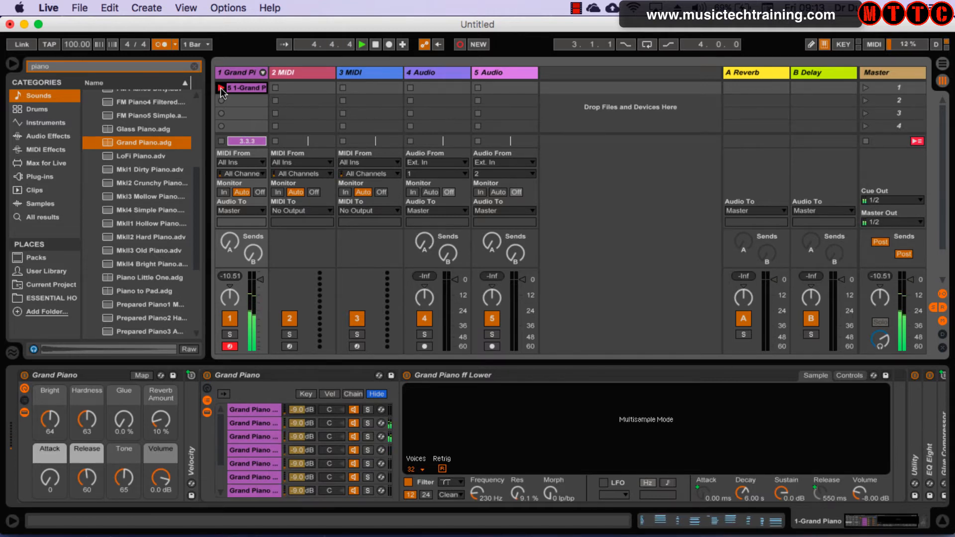
{"action": "left_click", "coordinate": [220, 87]}
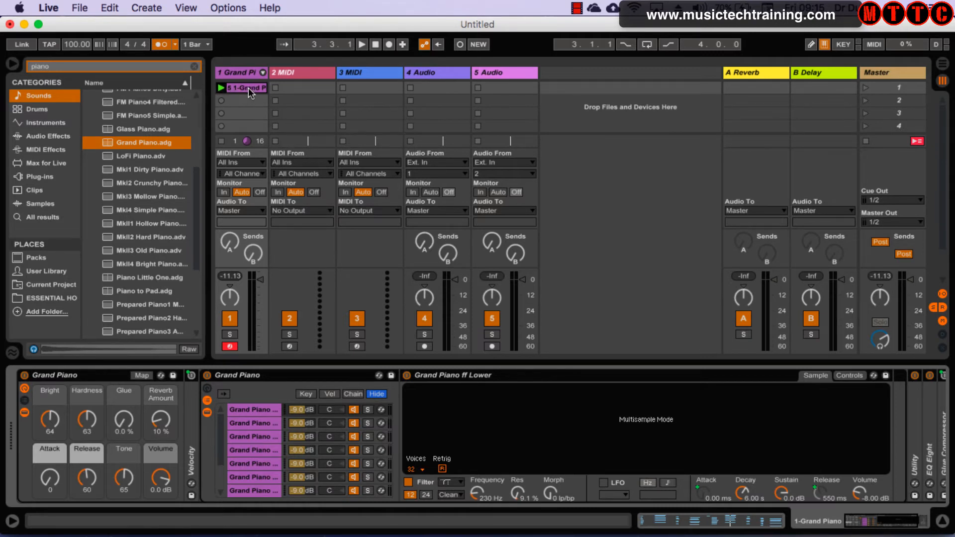
{"action": "double_click", "coordinate": [249, 87]}
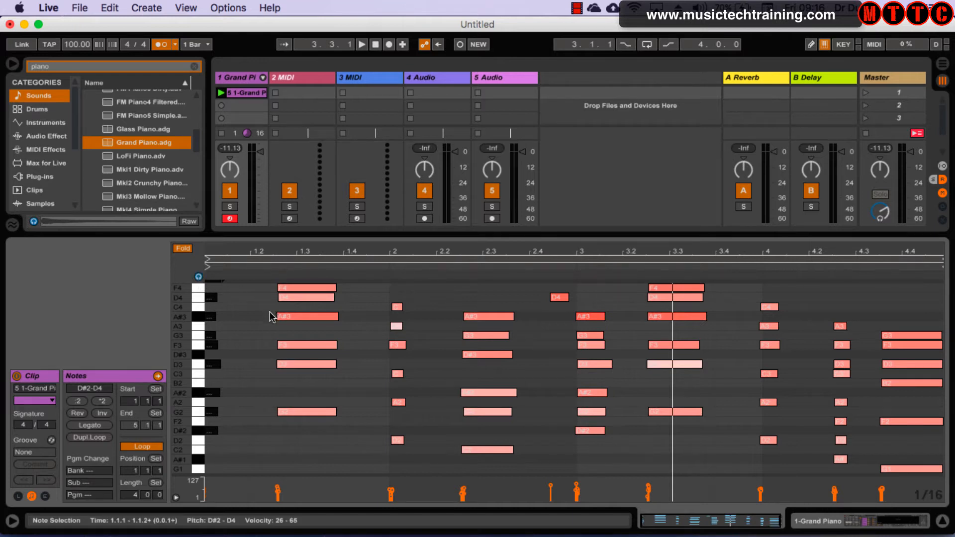
- Audition individual notes of the clip's second chord in the note editor, and hide the editor
{"action": "left_click", "coordinate": [309, 301]}
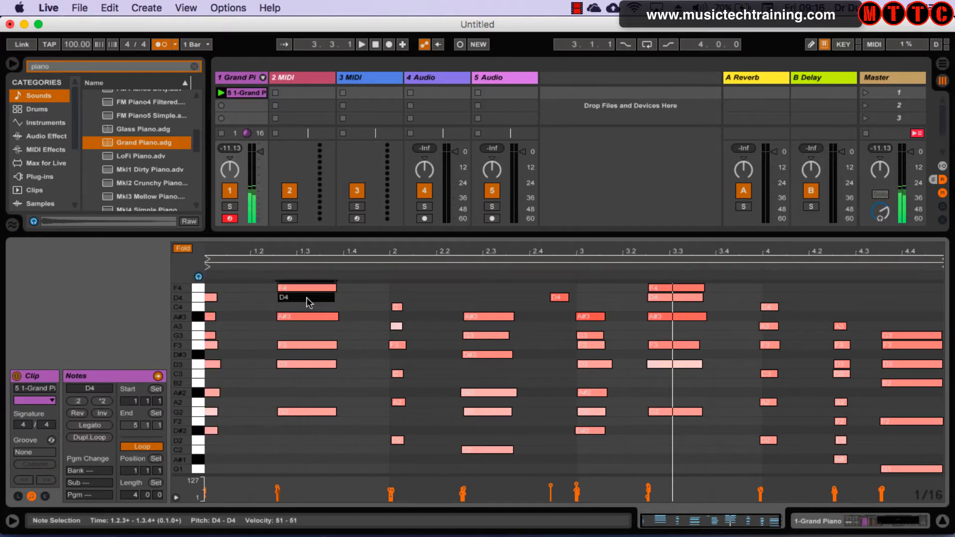
{"action": "left_click", "coordinate": [296, 317]}
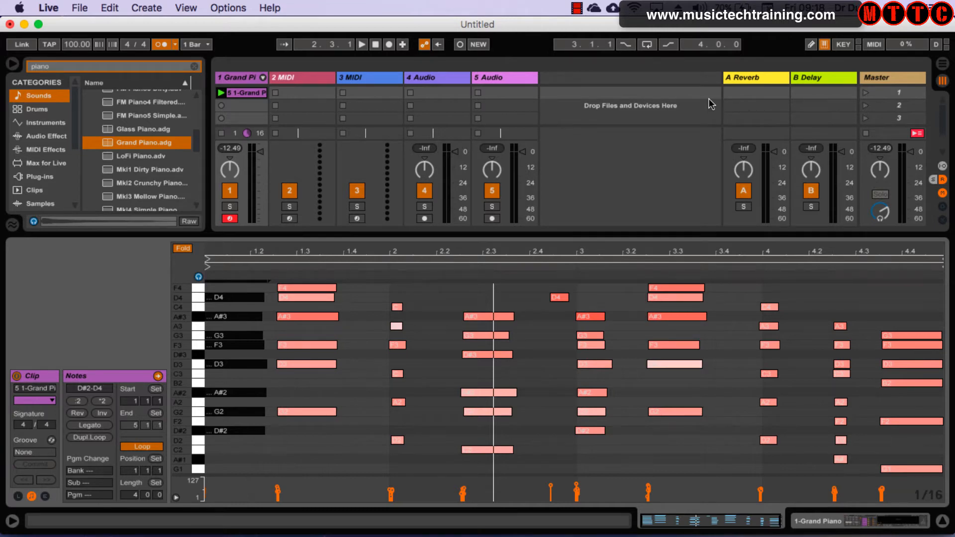
{"action": "left_click", "coordinate": [943, 521]}
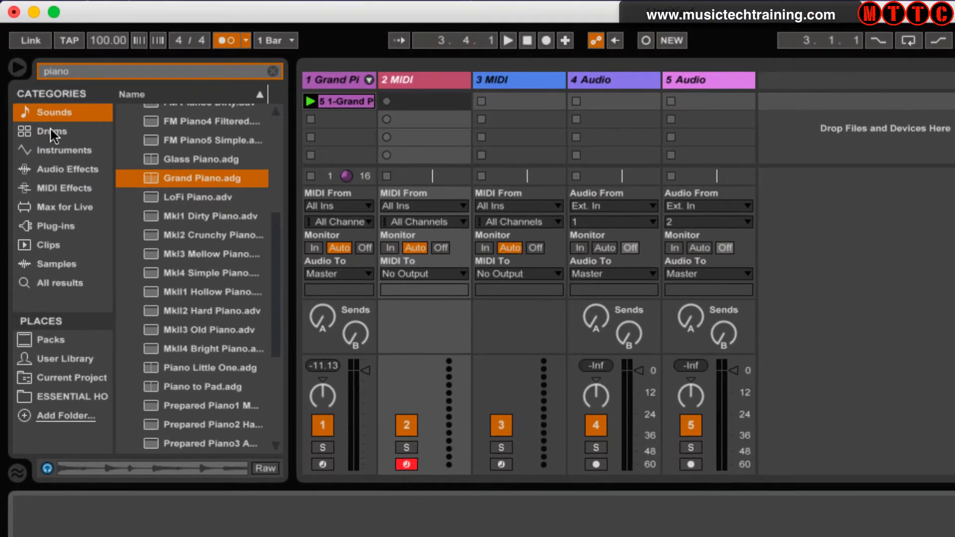
- Clear the piano search, list the Drums category and preview the Kit-Core 606, 707 and 808 kits
{"action": "left_click", "coordinate": [53, 132]}
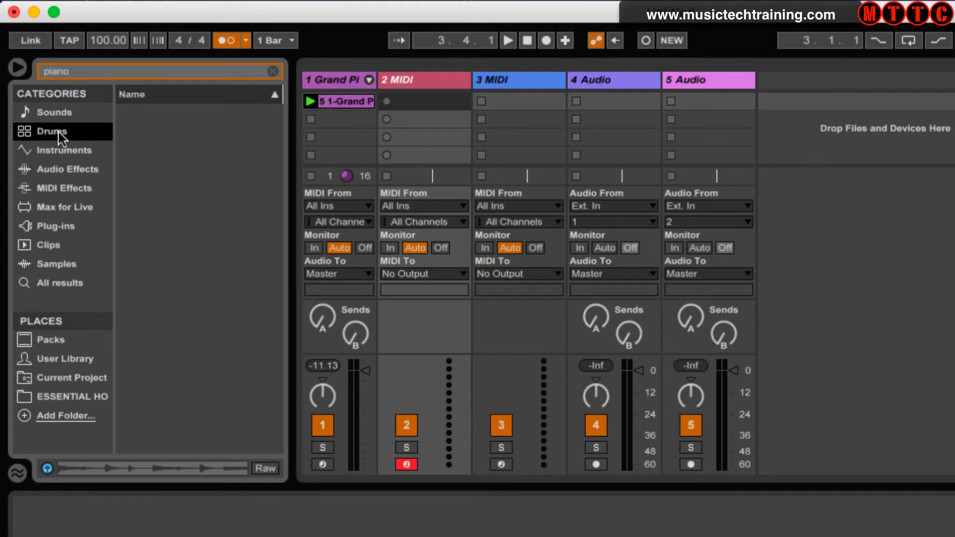
{"action": "left_click", "coordinate": [273, 71]}
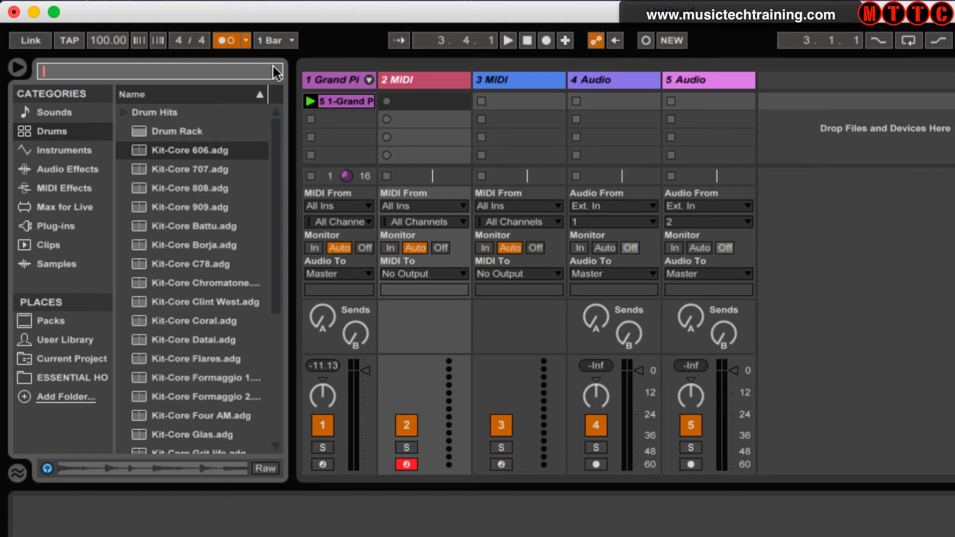
{"action": "left_click", "coordinate": [199, 153]}
{"action": "key", "text": "Down"}
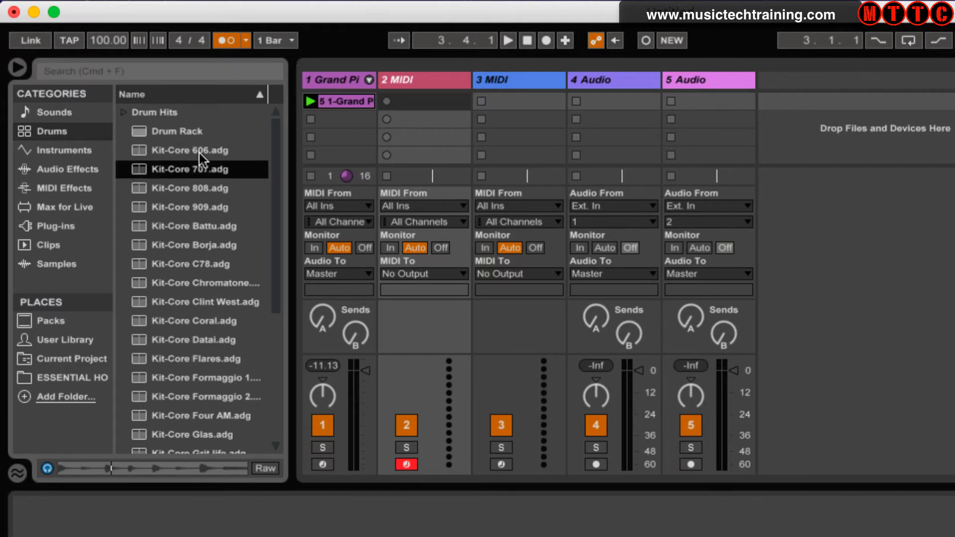
{"action": "key", "text": "Down"}
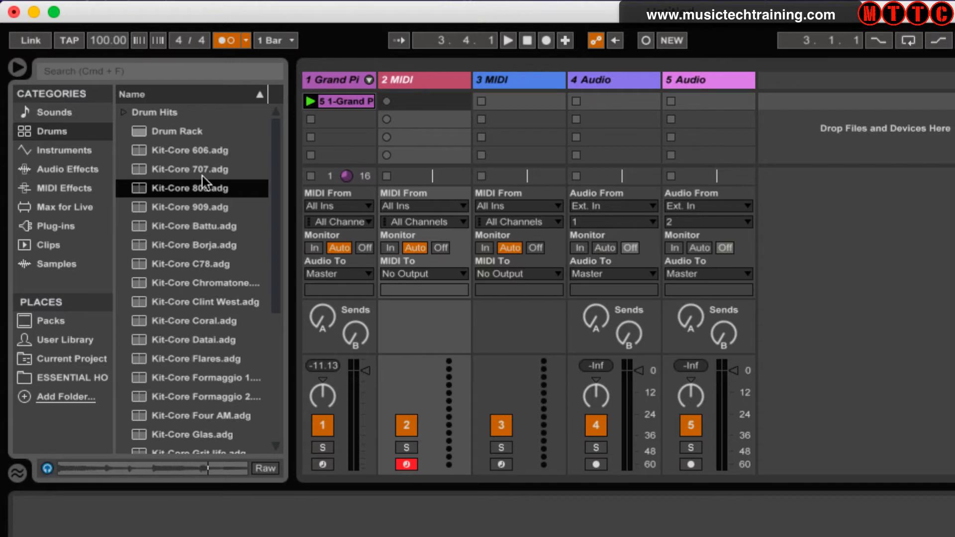
- Preview Kit-Core 606.adg again and load it onto the 2 MIDI track
{"action": "left_click", "coordinate": [188, 115]}
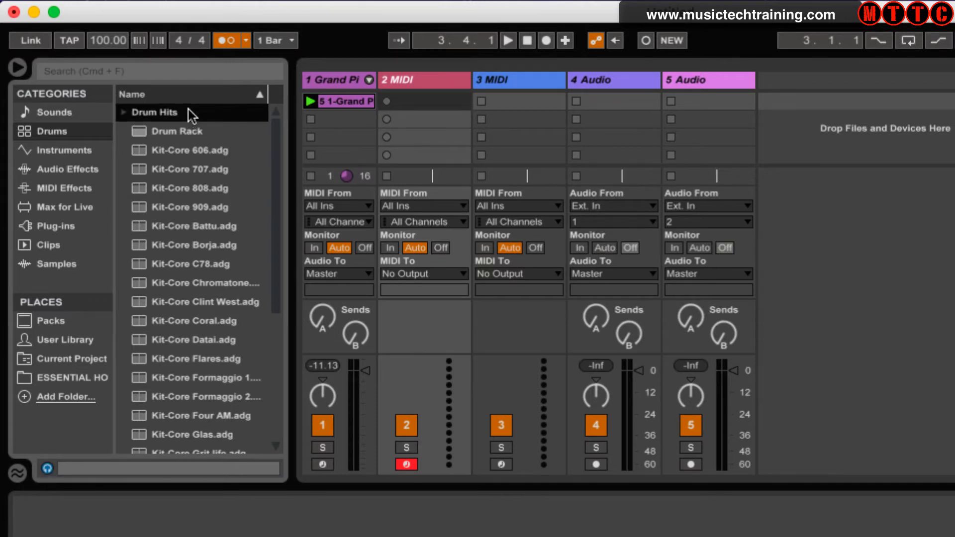
{"action": "left_click", "coordinate": [180, 152]}
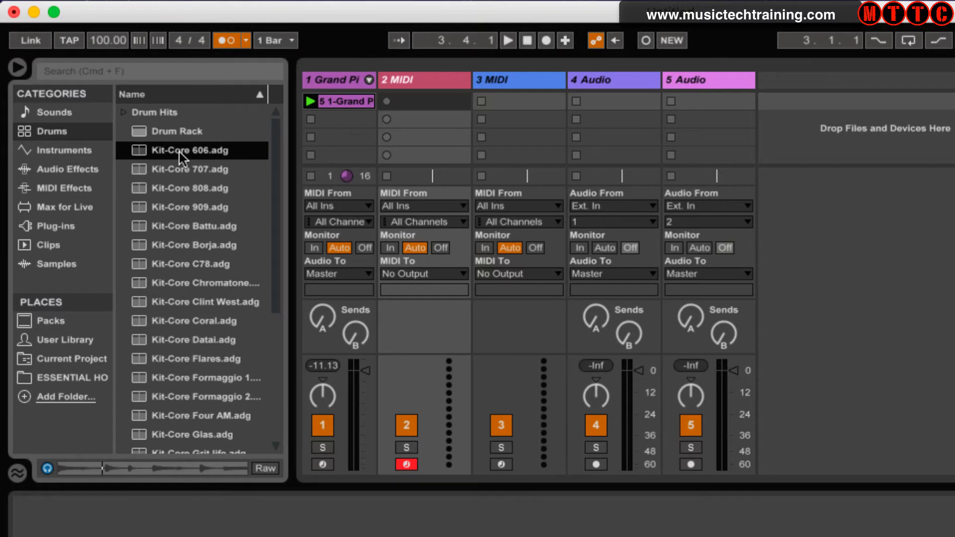
{"action": "left_click", "coordinate": [426, 83]}
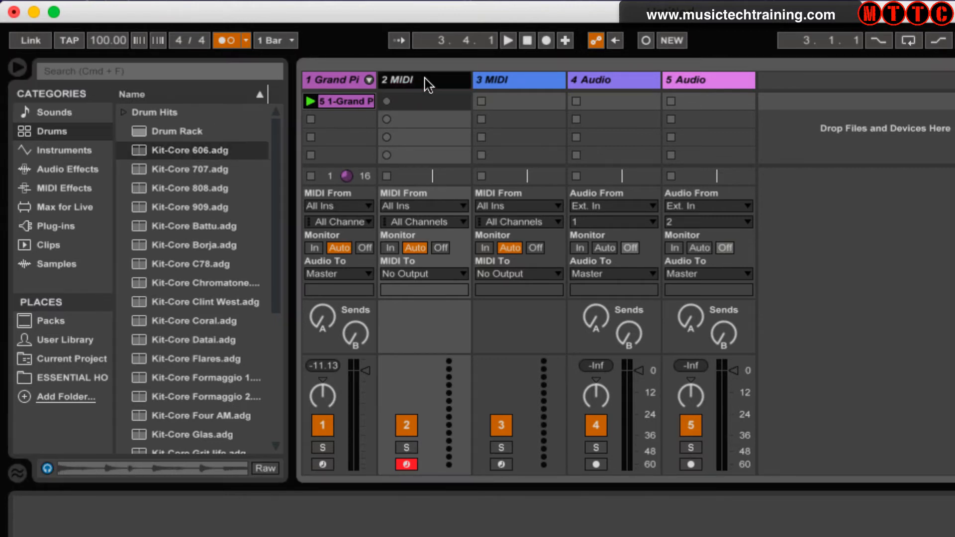
{"action": "double_click", "coordinate": [136, 152]}
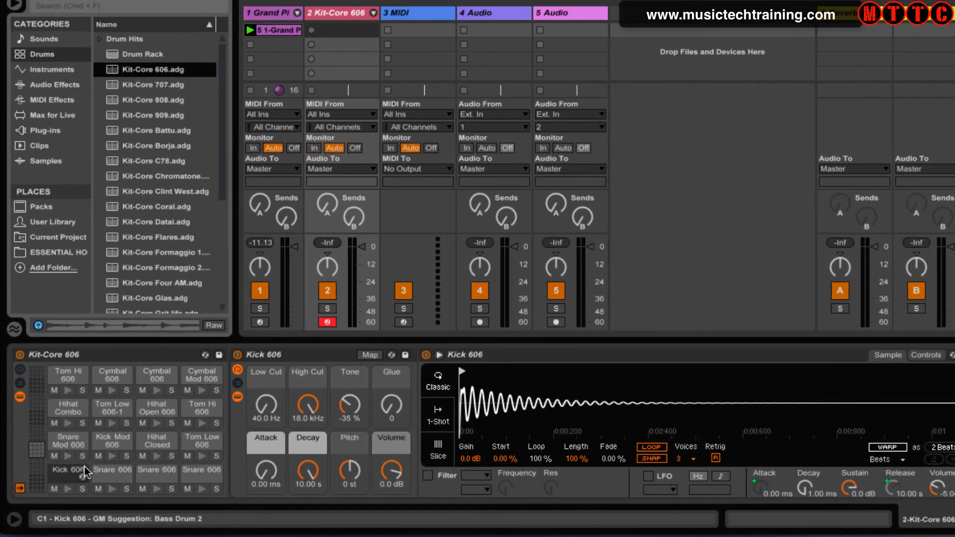
- Audition the drum rack's Kick 606 pad and the two Snare 606 pads beside it
{"action": "left_click", "coordinate": [68, 489]}
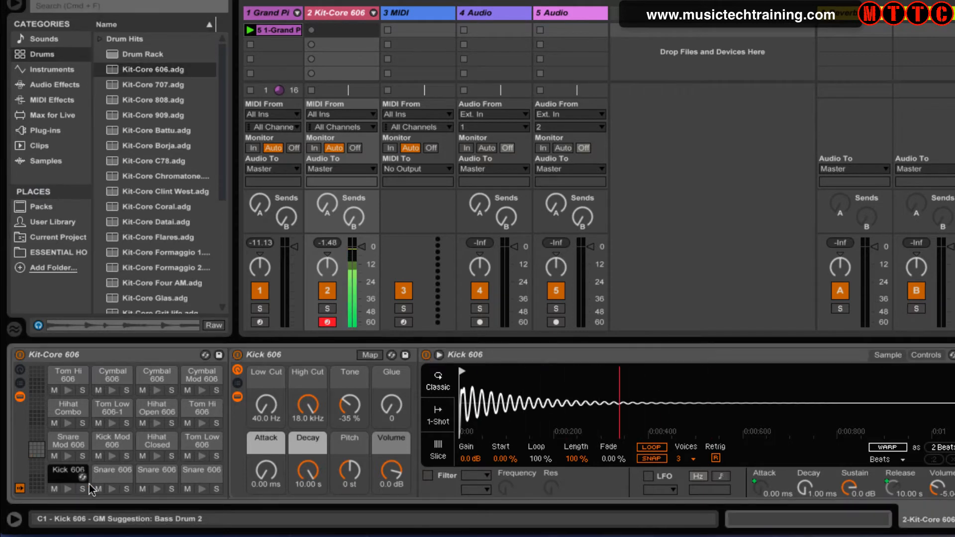
{"action": "left_click", "coordinate": [111, 488]}
{"action": "left_click", "coordinate": [112, 488]}
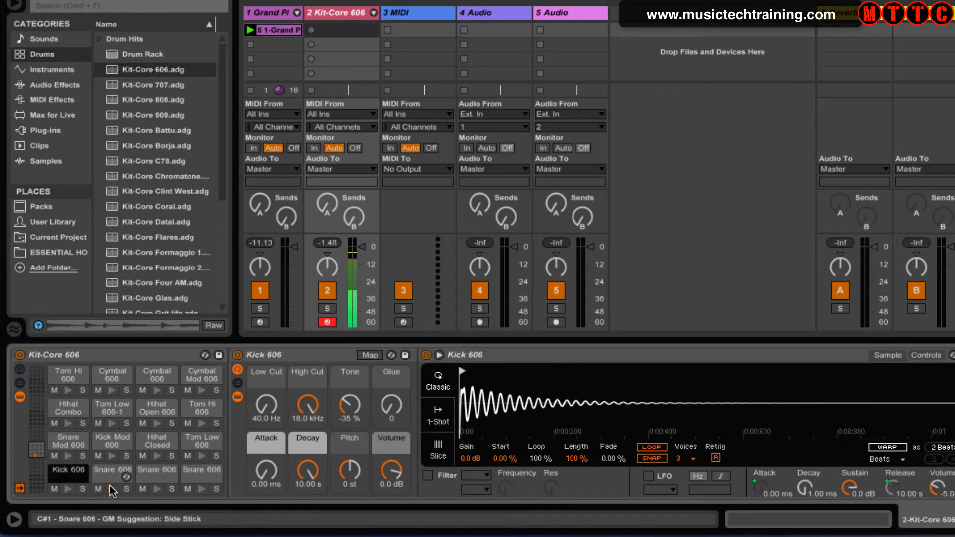
{"action": "left_click", "coordinate": [158, 487]}
{"action": "left_click", "coordinate": [158, 488]}
{"action": "left_click", "coordinate": [158, 487]}
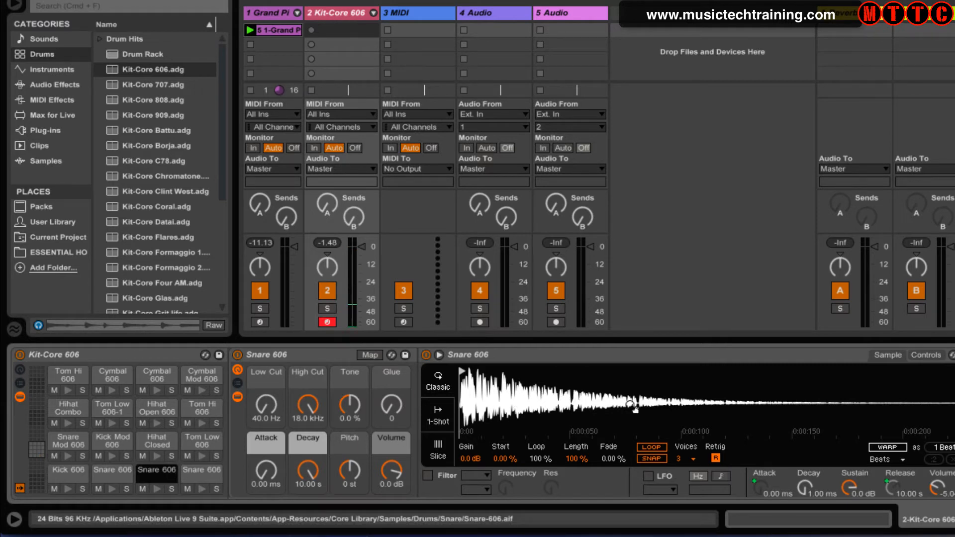
- Inspect the samples and controls of the last Snare 606, Tom Low 606, Hihat Combo, Kick Mod and Snare Mod pads
{"action": "left_click", "coordinate": [193, 474]}
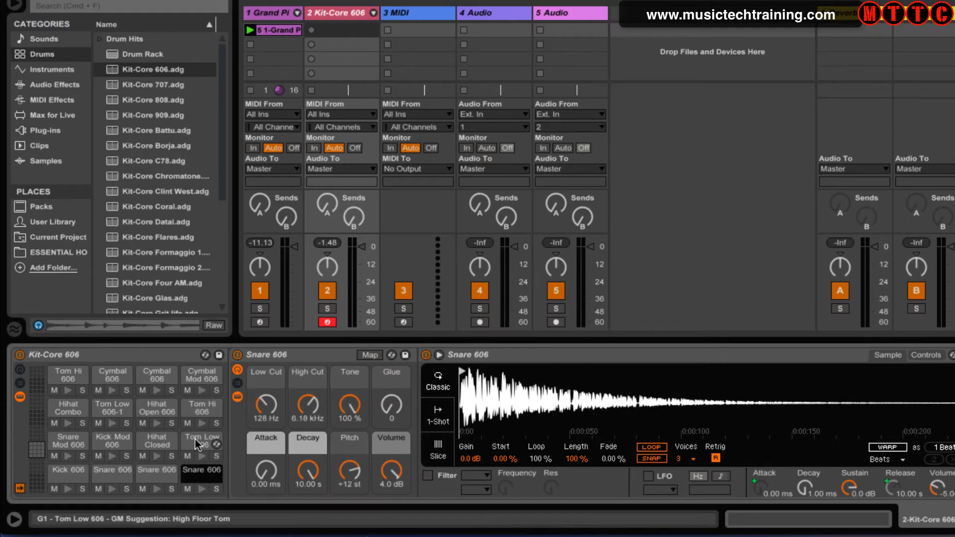
{"action": "left_click", "coordinate": [198, 443]}
{"action": "left_click", "coordinate": [197, 442]}
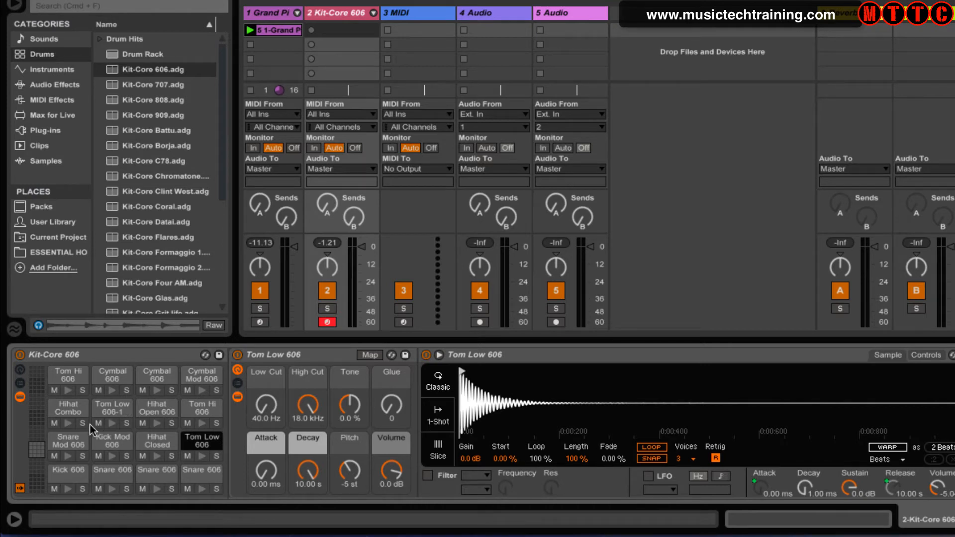
{"action": "left_click", "coordinate": [67, 414]}
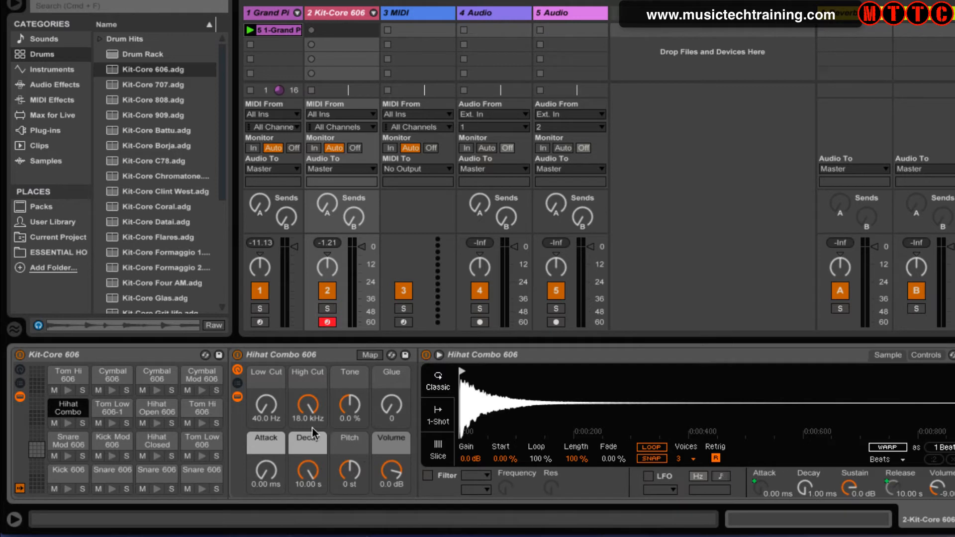
{"action": "left_click", "coordinate": [106, 443]}
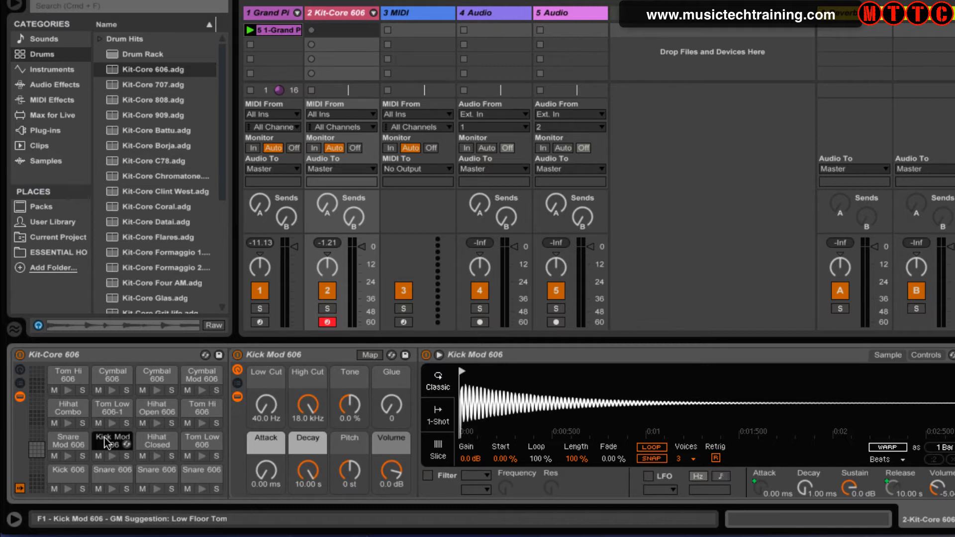
{"action": "left_click", "coordinate": [63, 444]}
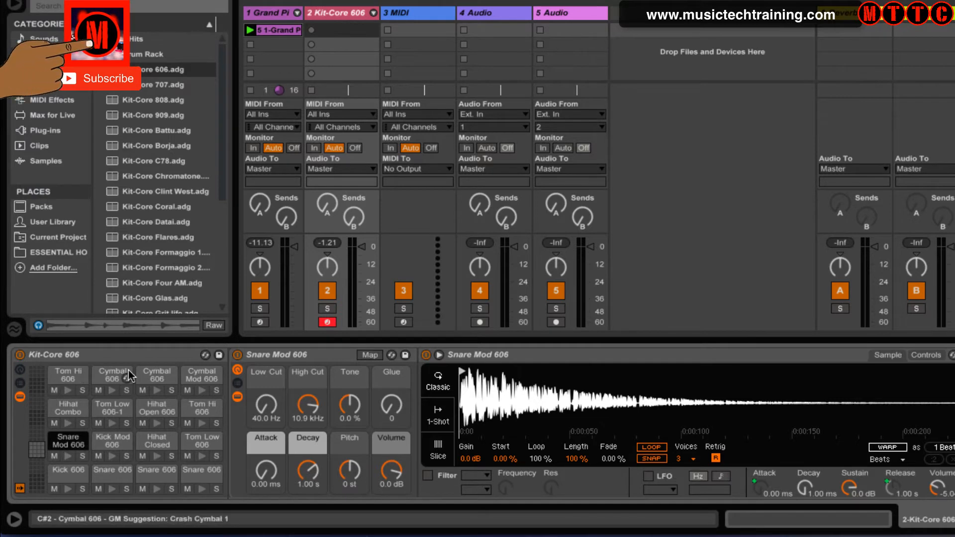
- Browse the drum rack's empty pad ranges up to E6–G7 and down to E-2–G-1, and return to the loaded pads
{"action": "left_click", "coordinate": [41, 438]}
{"action": "left_click", "coordinate": [37, 418]}
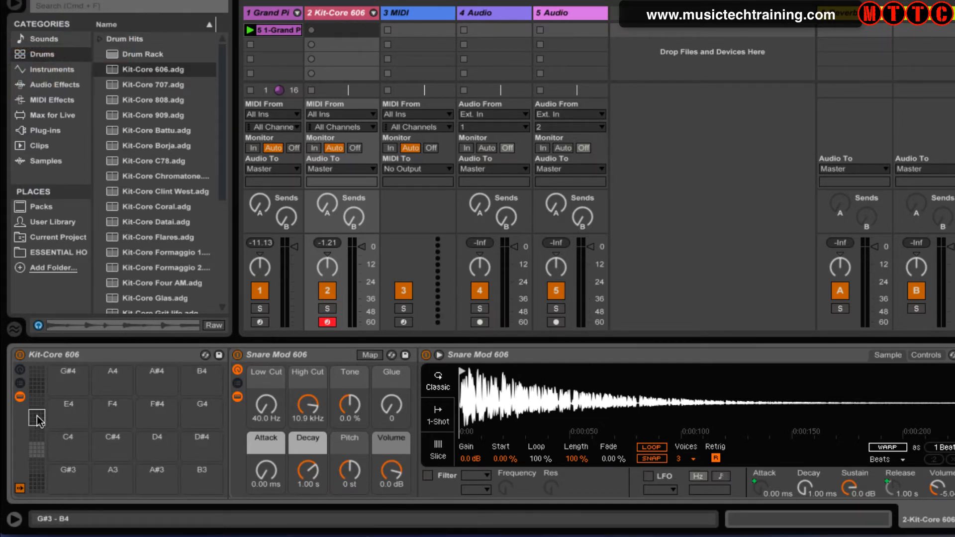
{"action": "left_click", "coordinate": [37, 402]}
{"action": "left_click", "coordinate": [39, 387]}
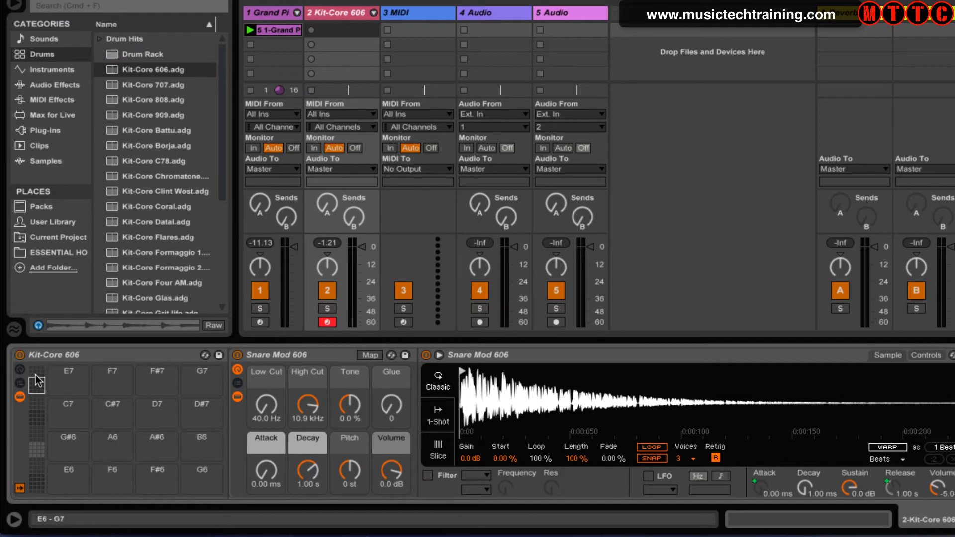
{"action": "left_click", "coordinate": [38, 485]}
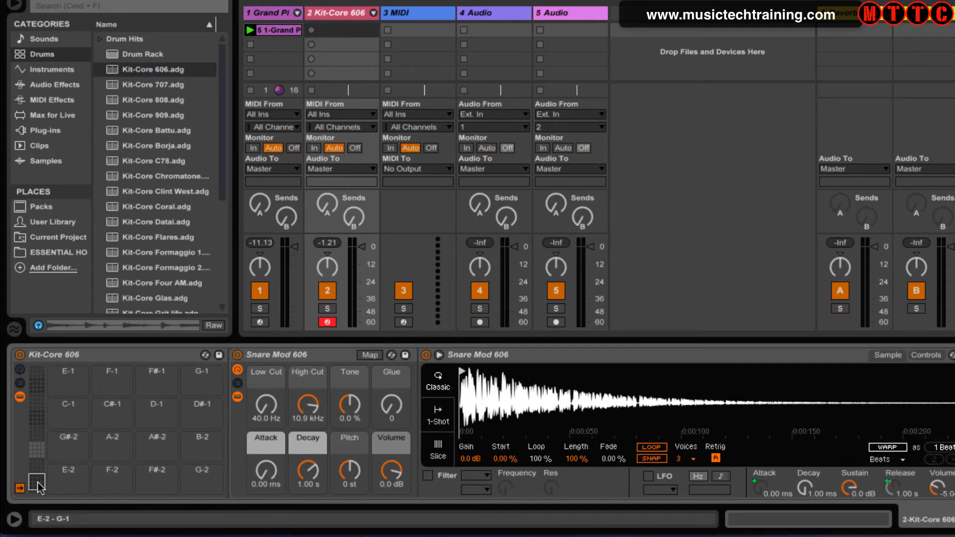
{"action": "left_click_drag", "start_coordinate": [38, 485], "coordinate": [37, 451]}
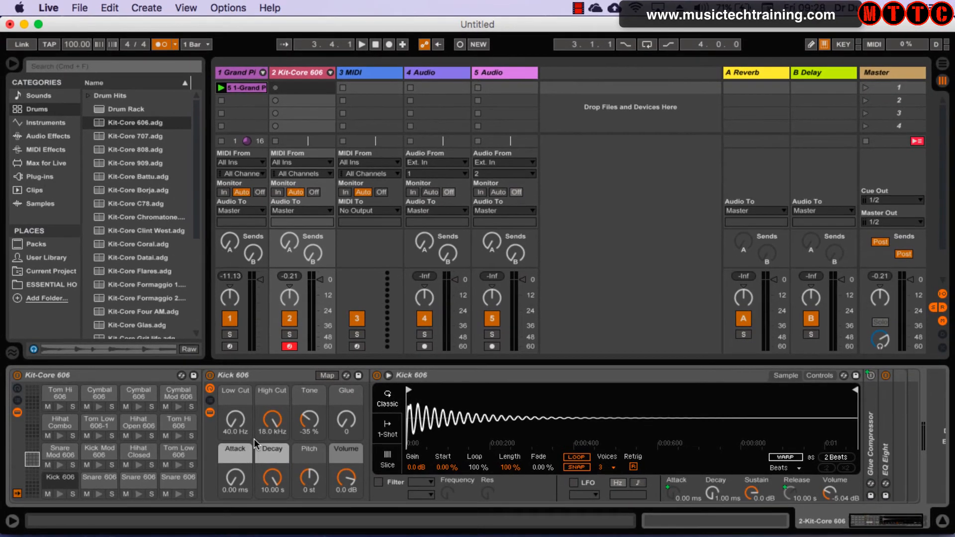
- Record a four-bar tom pattern in the Kit-Core 606 track's first clip slot alongside the piano clip
{"action": "left_click", "coordinate": [275, 88]}
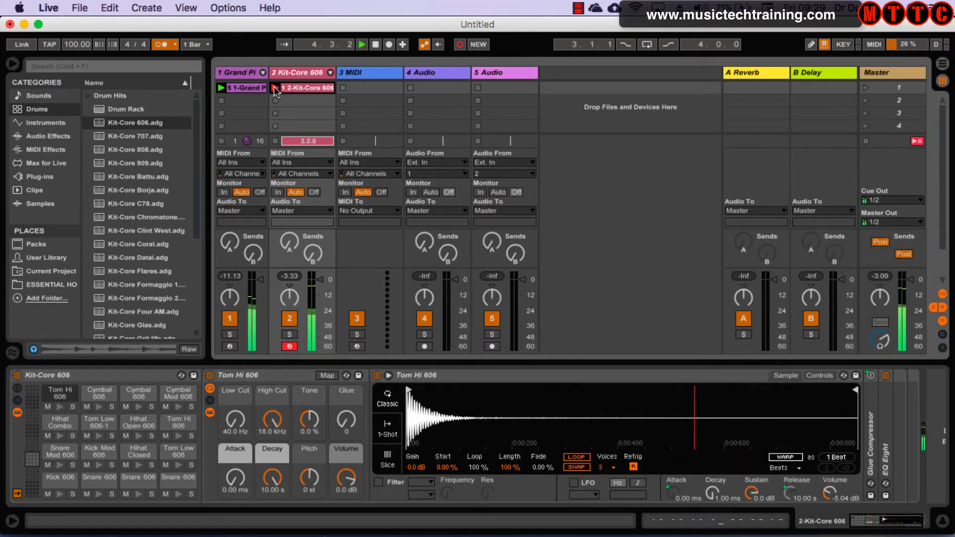
{"action": "left_click", "coordinate": [275, 88]}
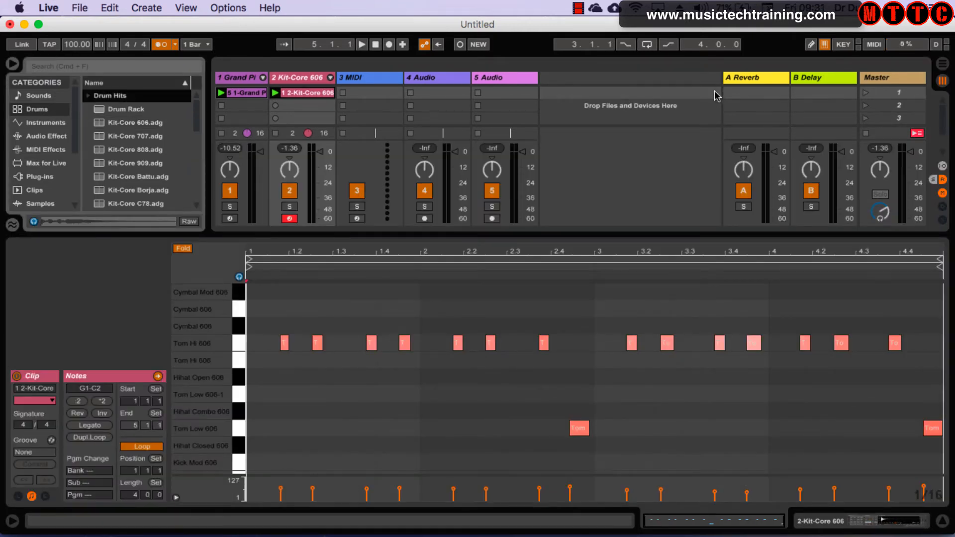
- Search the Drums category for "clap", expand the Clap folder under Drum Hits and preview Clap 707.adg
{"action": "left_click", "coordinate": [143, 63]}
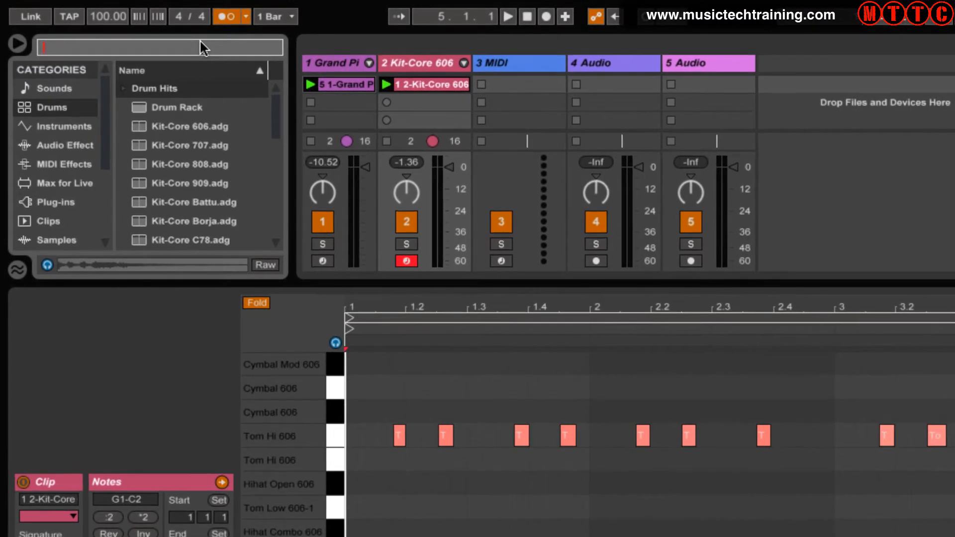
{"action": "type", "text": "clap"}
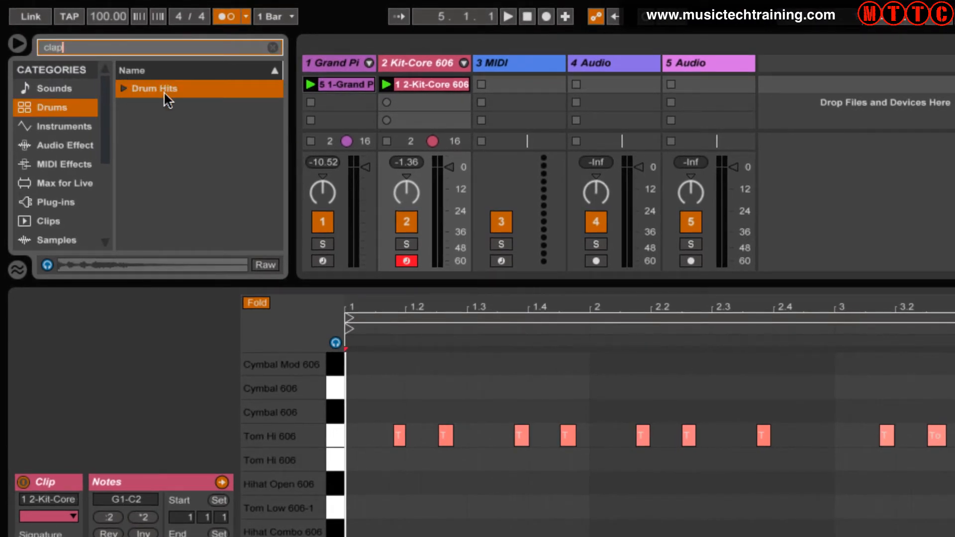
{"action": "left_click", "coordinate": [124, 89]}
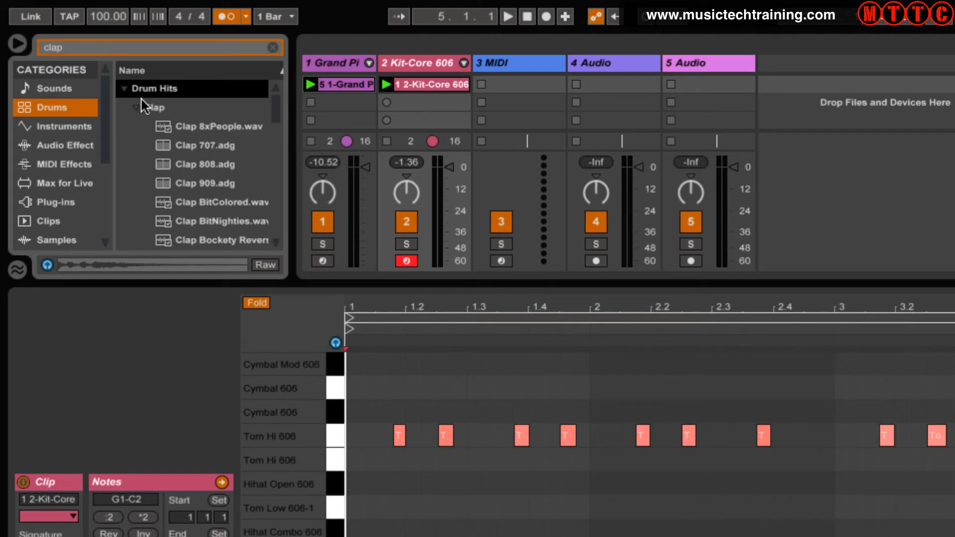
{"action": "left_click", "coordinate": [136, 107]}
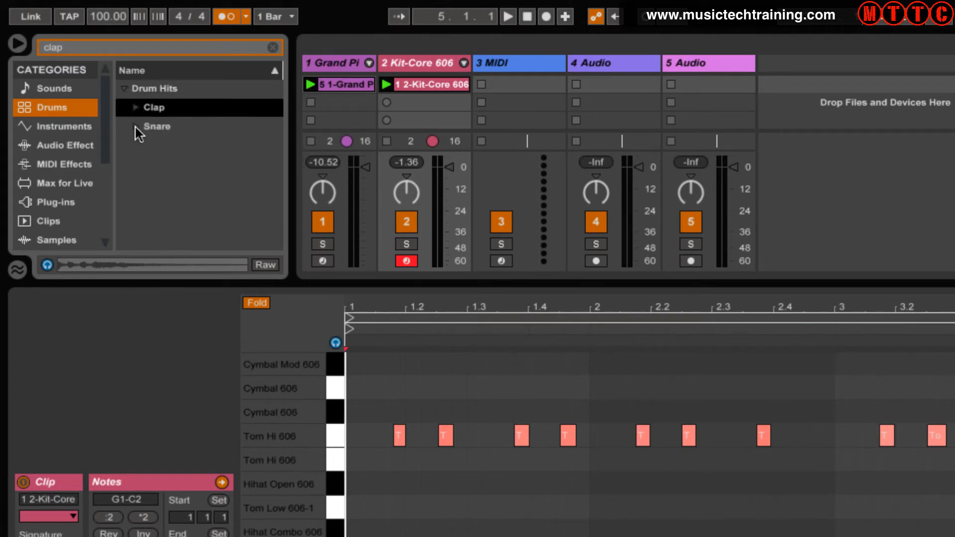
{"action": "left_click", "coordinate": [136, 109]}
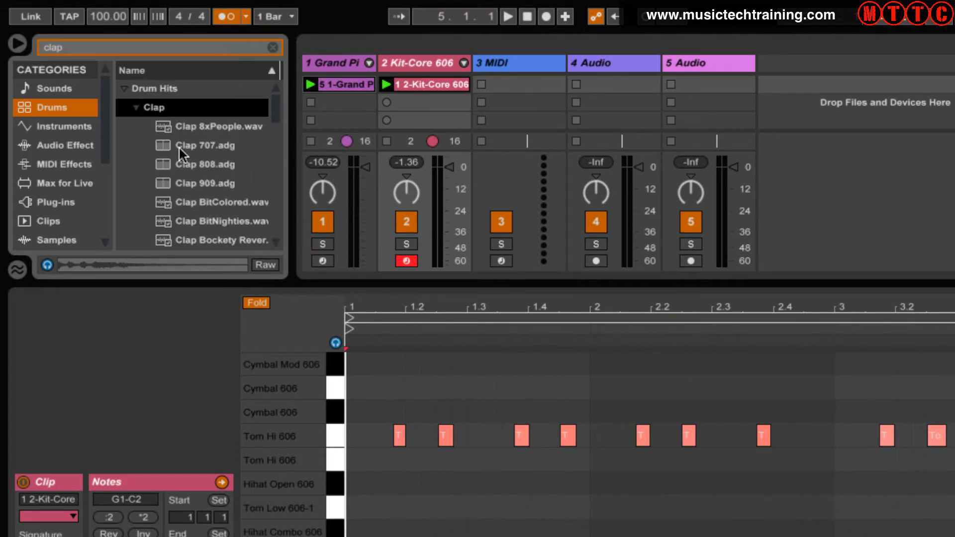
{"action": "left_click", "coordinate": [219, 145]}
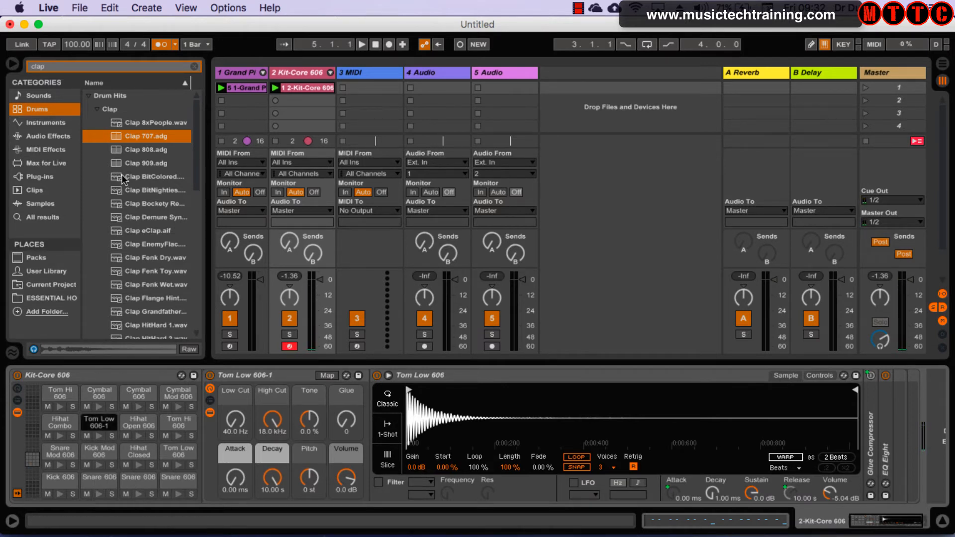
- Replace the drum rack's D1 Snare 606 pad with Clap 707.adg and audition the new pad
{"action": "left_click_drag", "start_coordinate": [118, 138], "coordinate": [149, 481]}
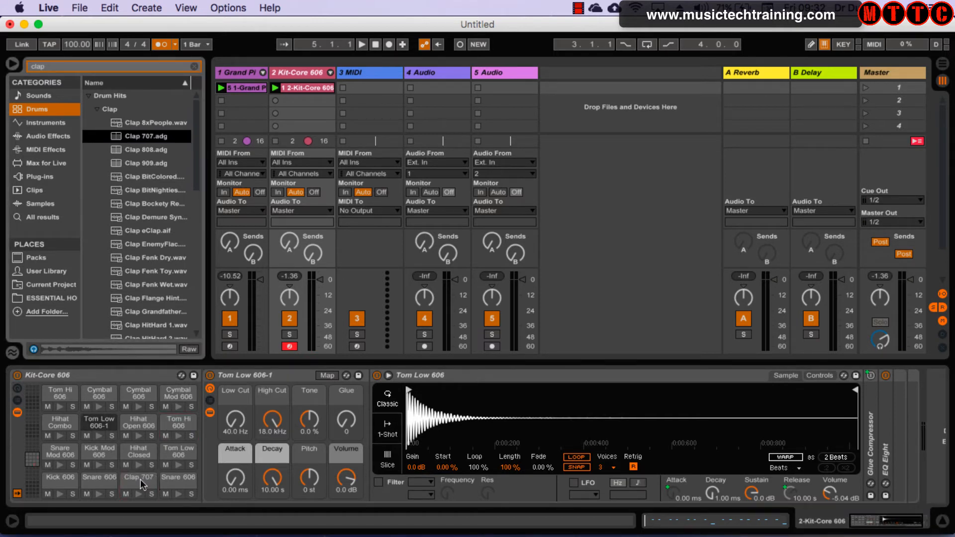
{"action": "left_click", "coordinate": [137, 496]}
{"action": "left_click", "coordinate": [137, 496]}
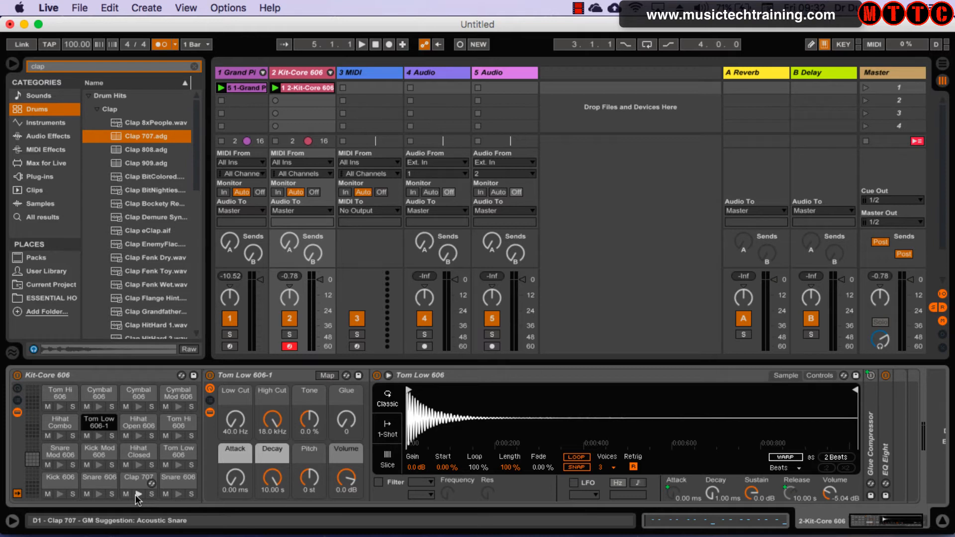
{"action": "left_click", "coordinate": [135, 495]}
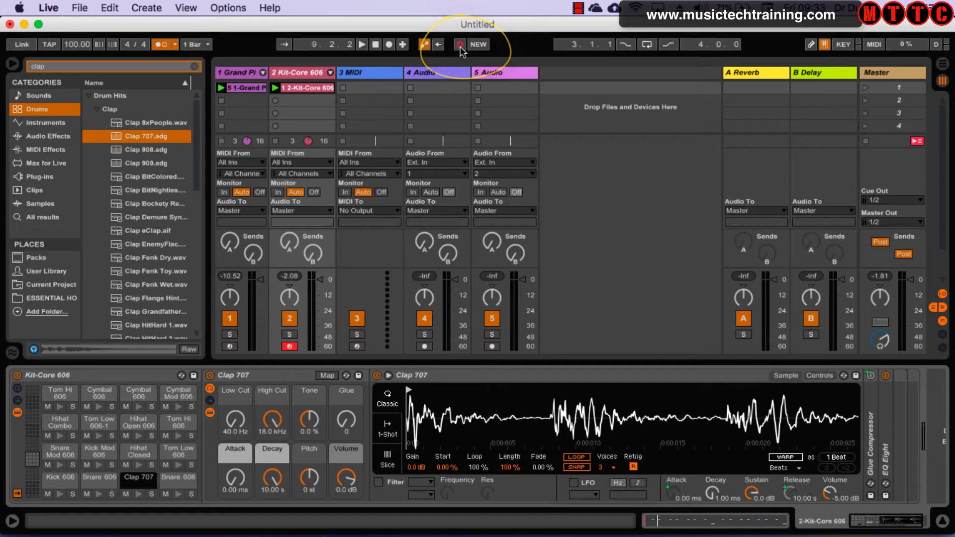
- Overdub Clap 707 hits onto the Kit-Core 606 clip, stop playback and open the clip's notes at the Clap 707 row
{"action": "left_click", "coordinate": [461, 44]}
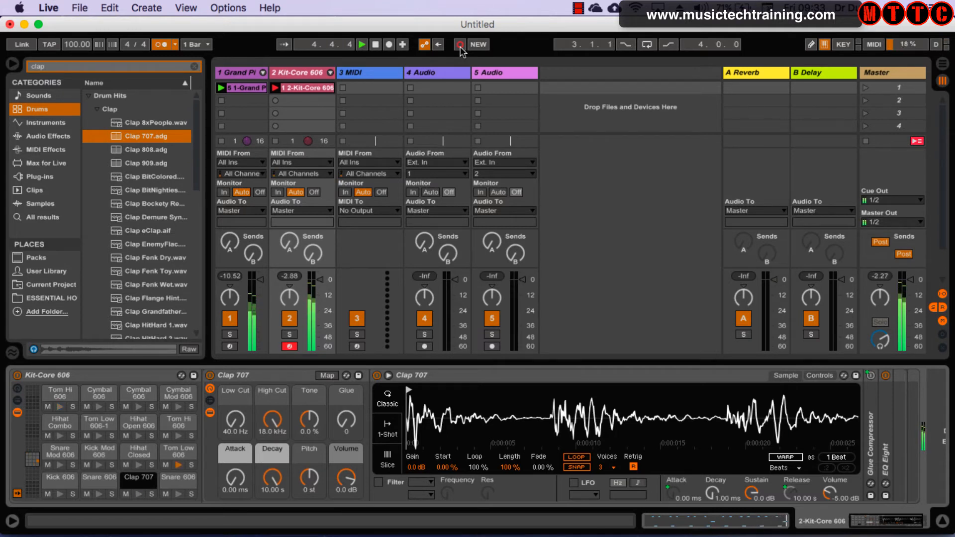
{"action": "key", "text": "space"}
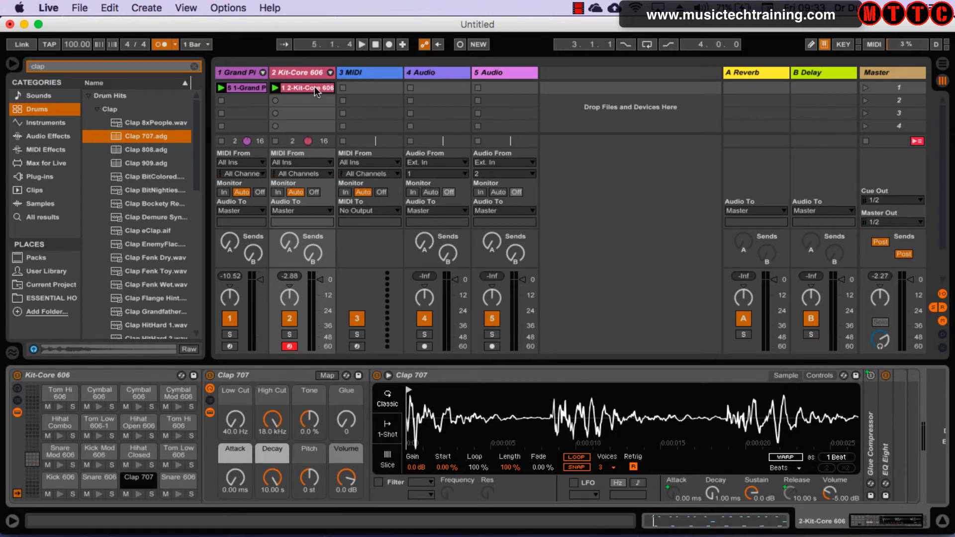
{"action": "left_click", "coordinate": [315, 88]}
{"action": "double_click", "coordinate": [315, 88]}
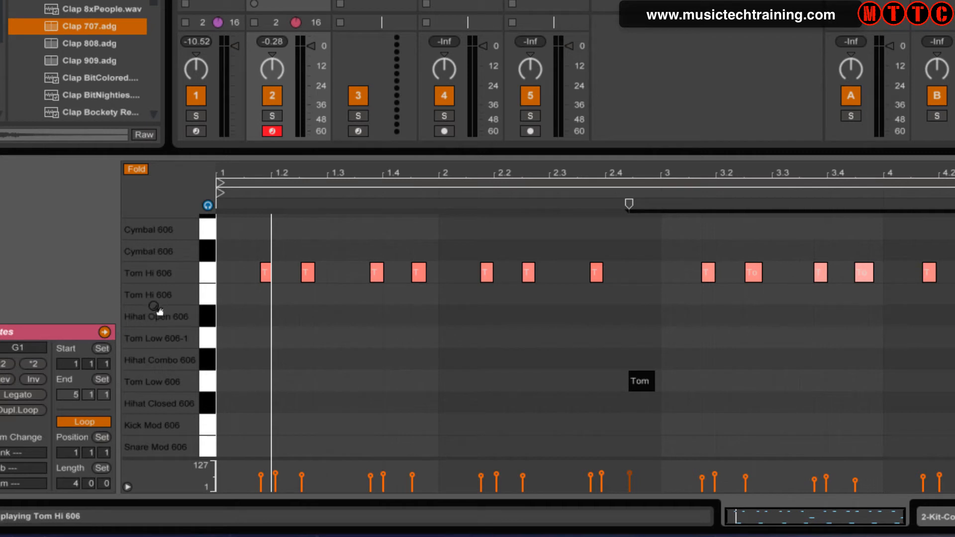
{"action": "scroll", "coordinate": [159, 359], "scroll_direction": "down", "scroll_amount": 2}
{"action": "scroll", "coordinate": [159, 338], "scroll_direction": "down", "scroll_amount": 2}
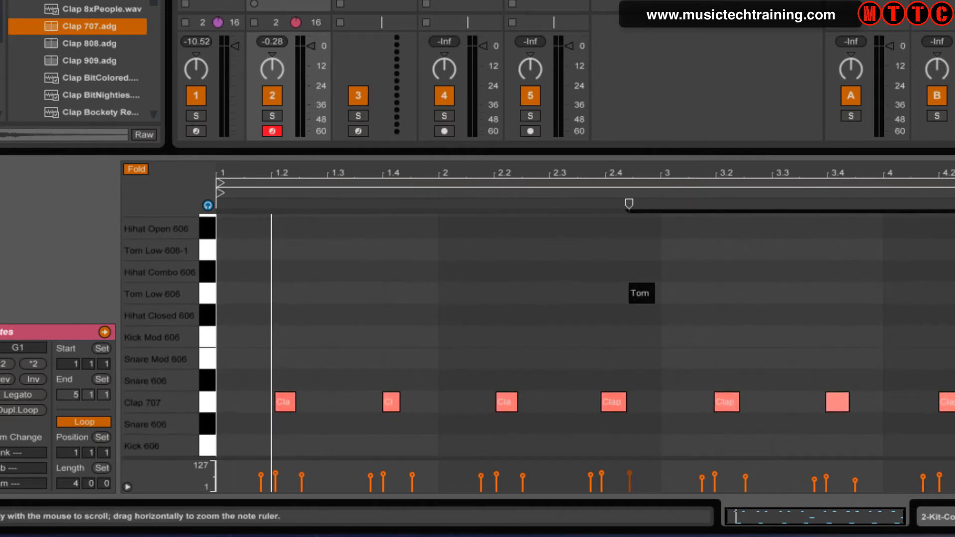
- Select all Clap 707 notes in the Kit-Core 606 clip, quantize them and play the clip back
{"action": "left_click_drag", "start_coordinate": [151, 365], "coordinate": [150, 367]}
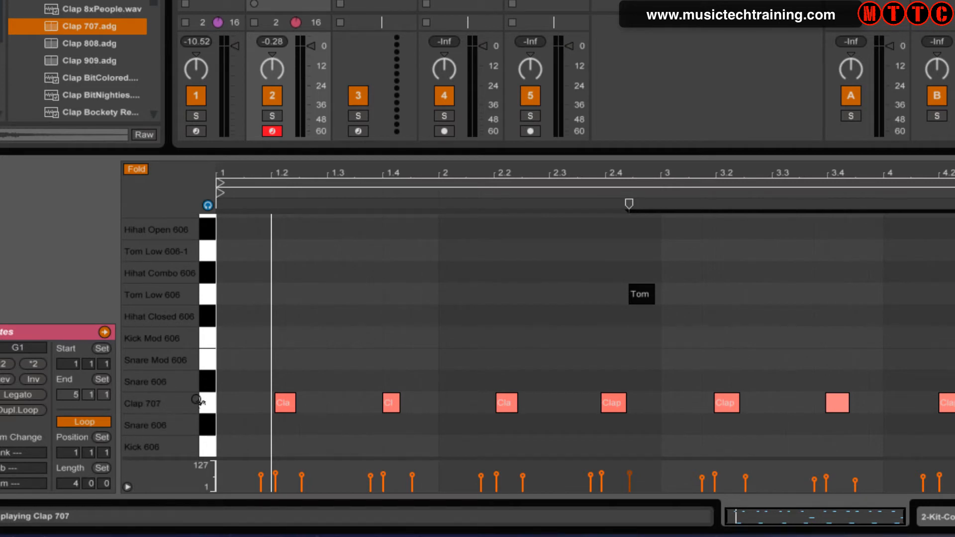
{"action": "left_click", "coordinate": [203, 405]}
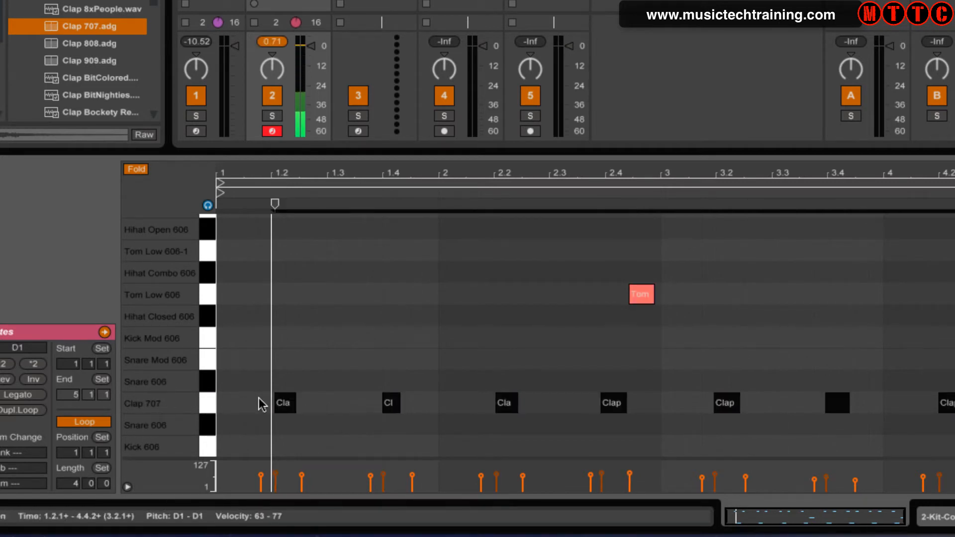
{"action": "left_click", "coordinate": [207, 398]}
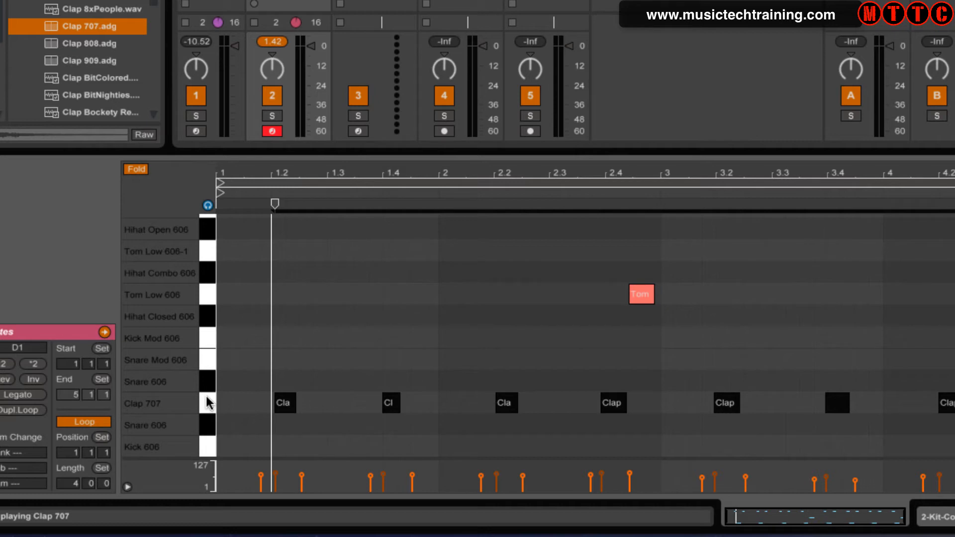
{"action": "key", "text": "super+u"}
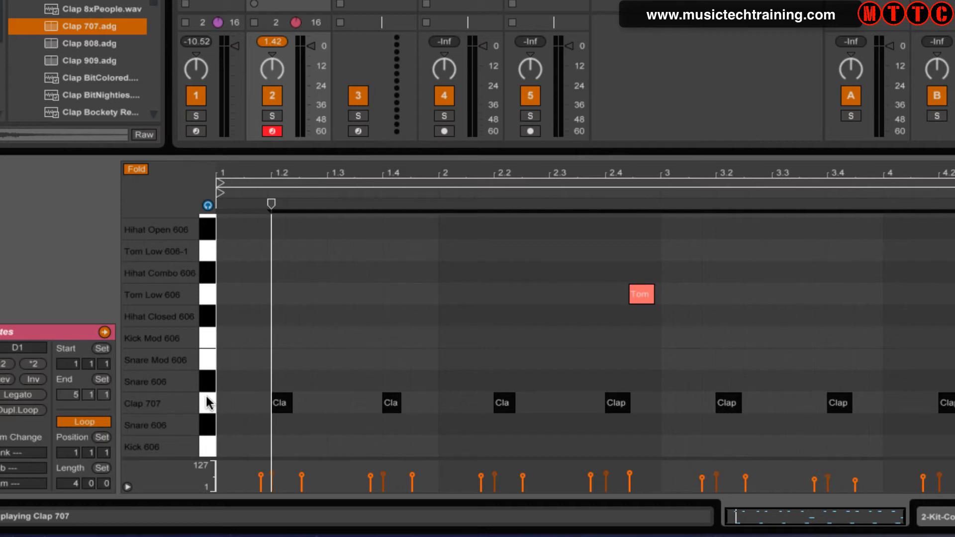
{"action": "key", "text": "space"}
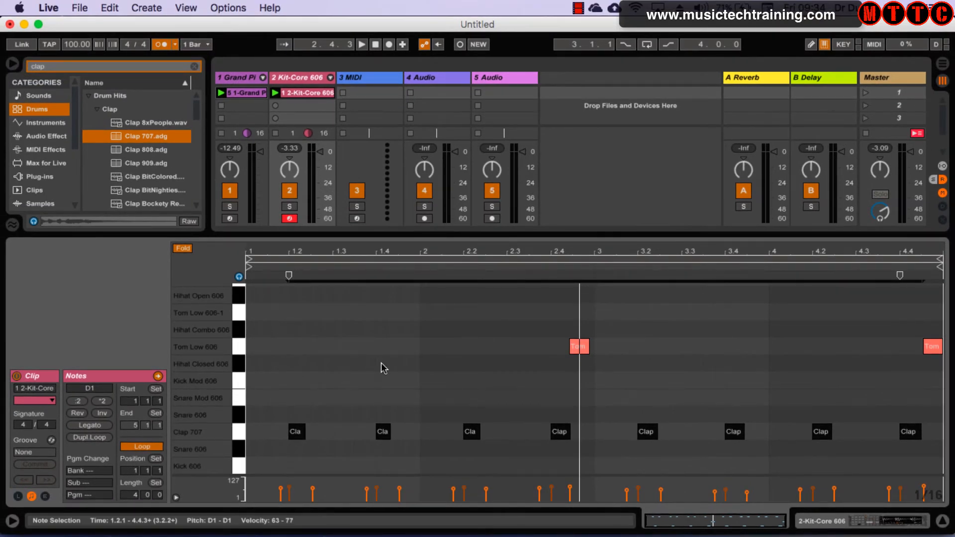
- Examine the note values offered in Quantize Settings, leave without applying changes and clear the note selection
{"action": "right_click", "coordinate": [408, 330]}
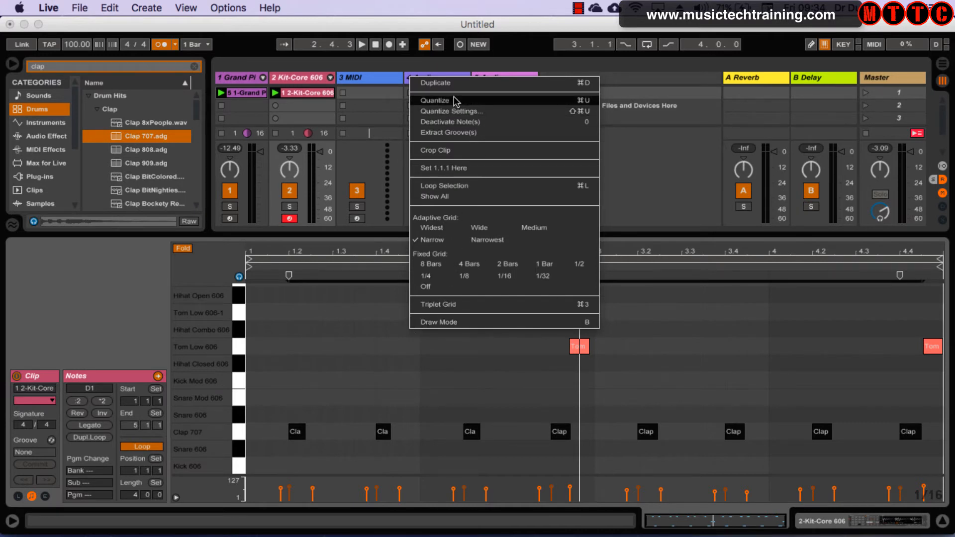
{"action": "left_click", "coordinate": [477, 113]}
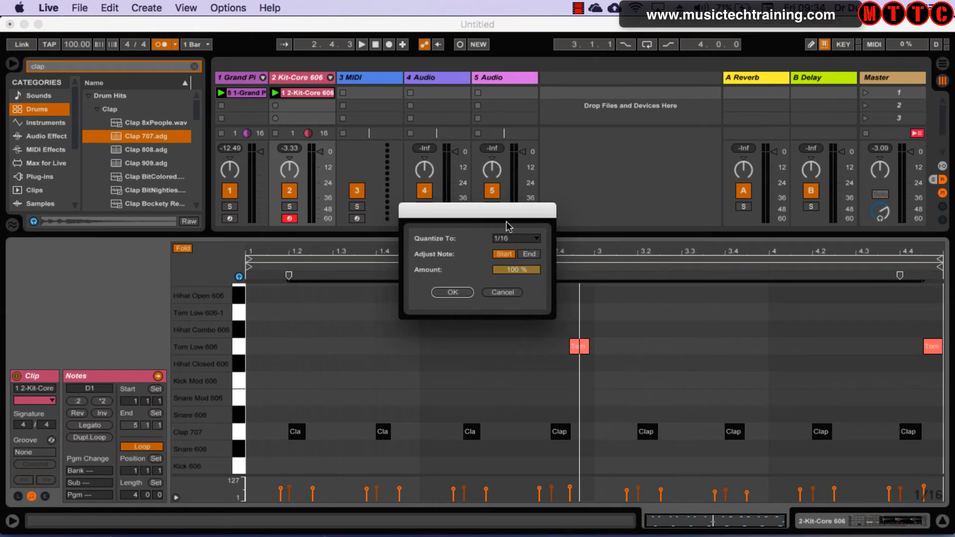
{"action": "left_click", "coordinate": [515, 237]}
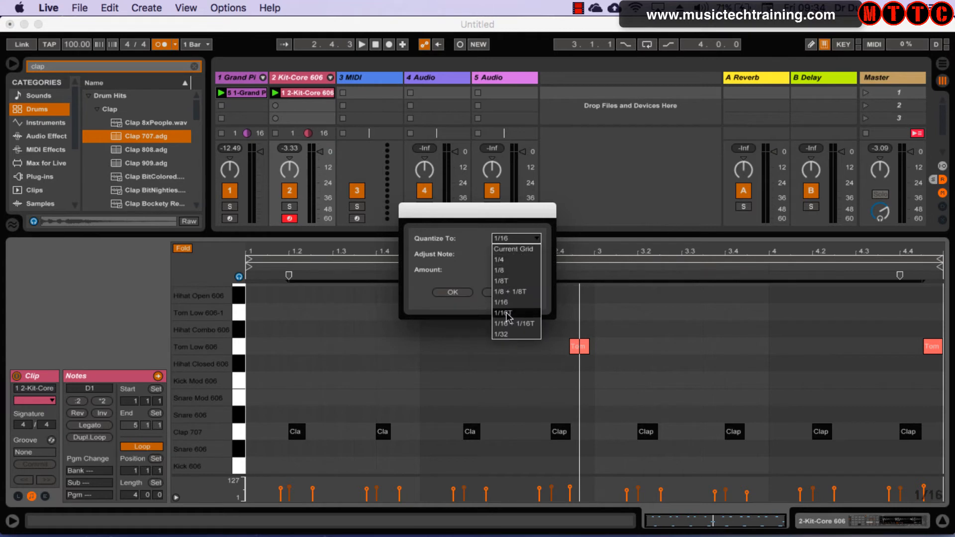
{"action": "left_click", "coordinate": [466, 252]}
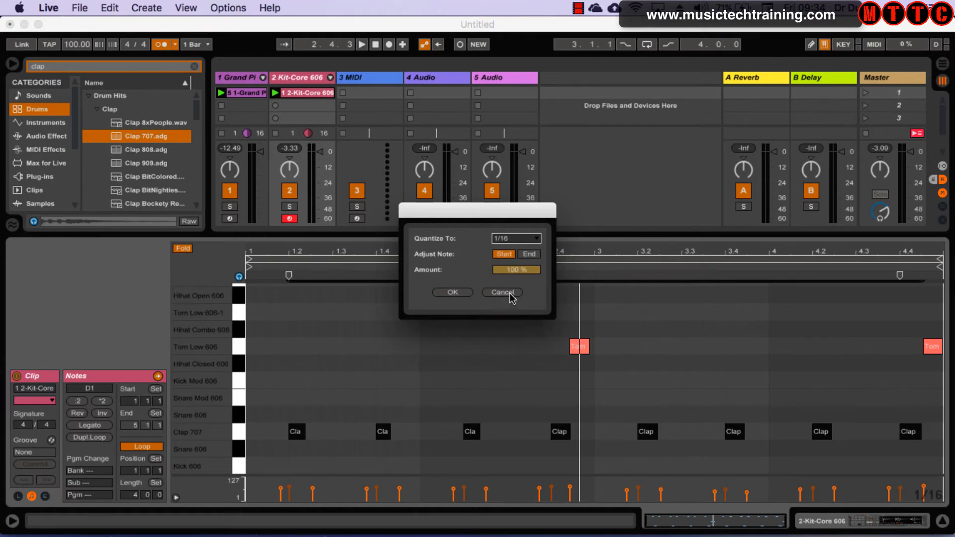
{"action": "left_click", "coordinate": [503, 293]}
{"action": "left_click", "coordinate": [418, 357]}
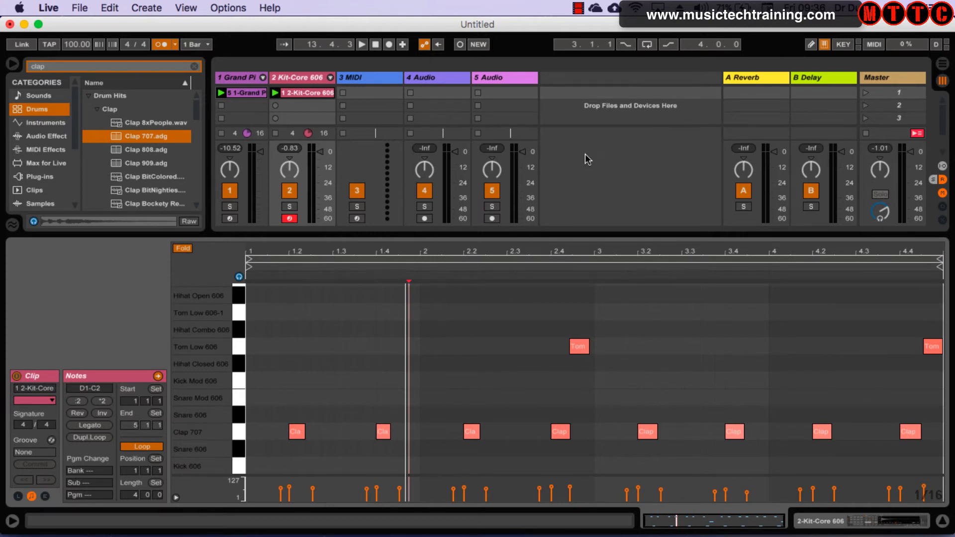
- Overdub a Kick 606 pattern onto the Kit-Core 606 clip and quantize all of the clip's notes
{"action": "left_click", "coordinate": [459, 44]}
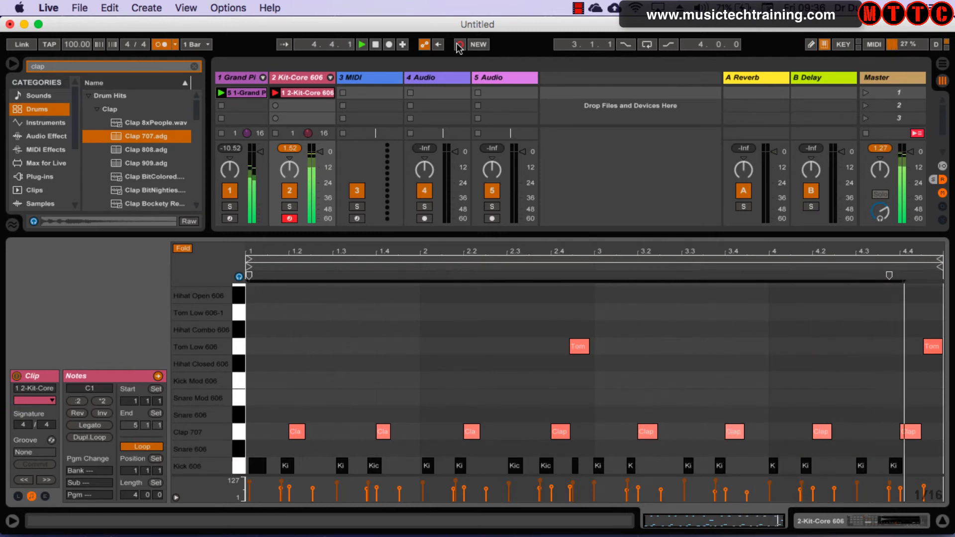
{"action": "left_click", "coordinate": [459, 45]}
{"action": "key", "text": "super+a"}
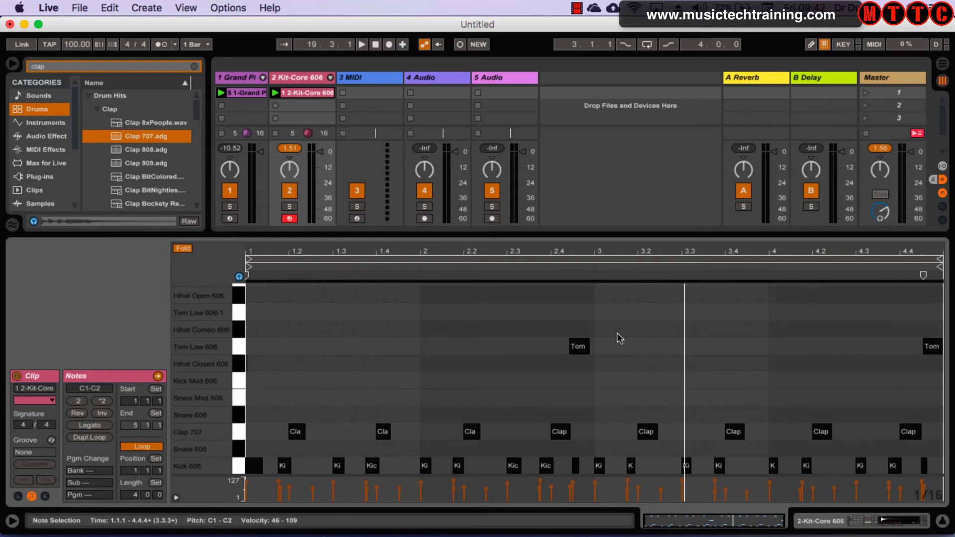
{"action": "key", "text": "super+c"}
{"action": "key", "text": "super+u"}
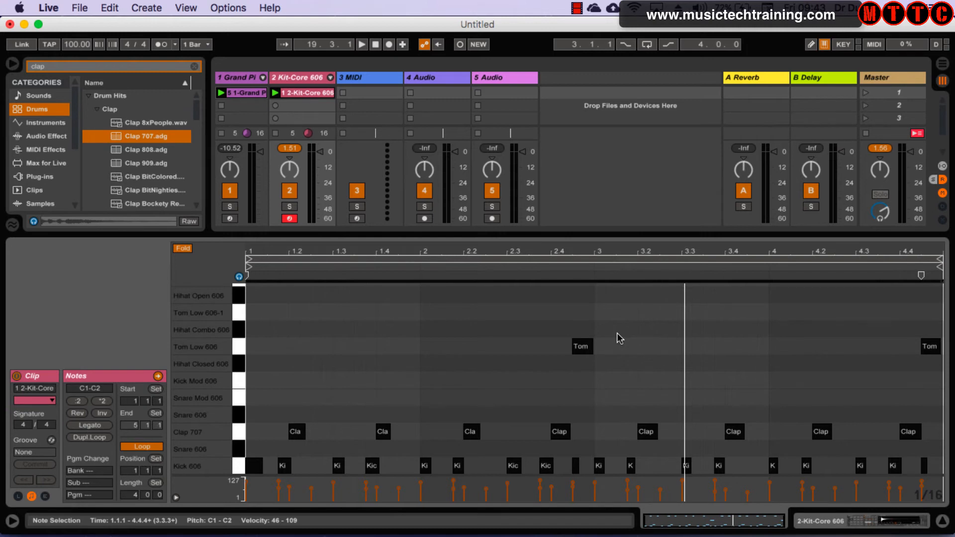
- Play back the quantized drum clip, then overdub Hihat Closed 606 and Hihat Combo 606 hits onto it
{"action": "key", "text": "space"}
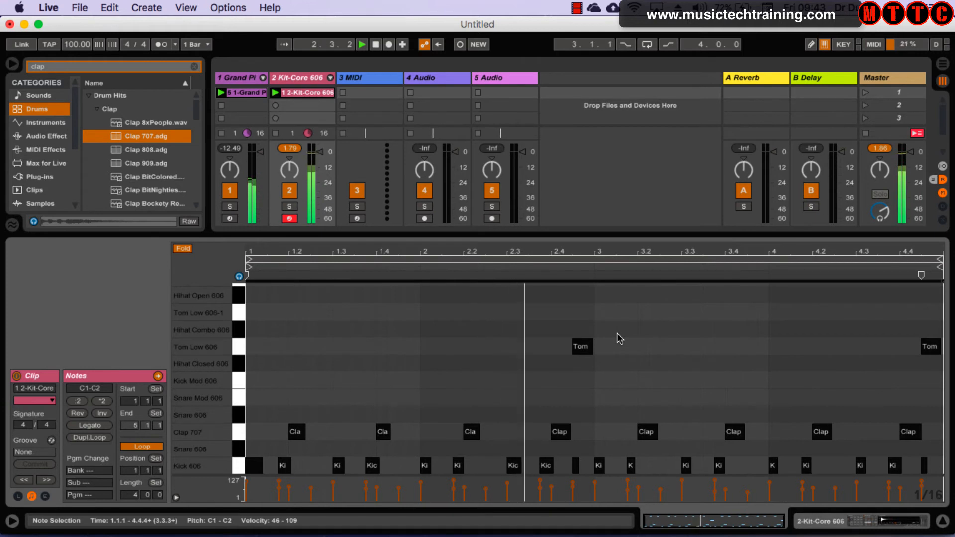
{"action": "key", "text": "space"}
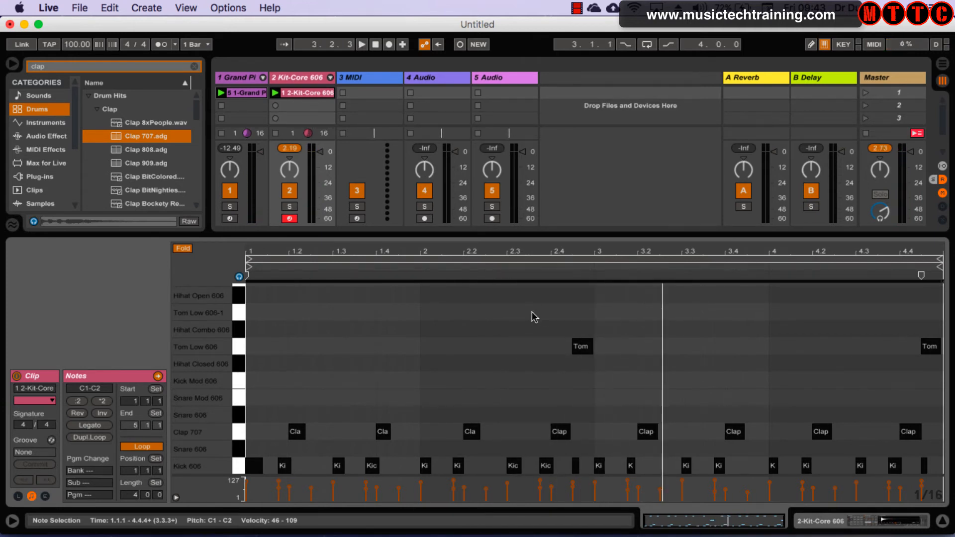
{"action": "left_click", "coordinate": [460, 44]}
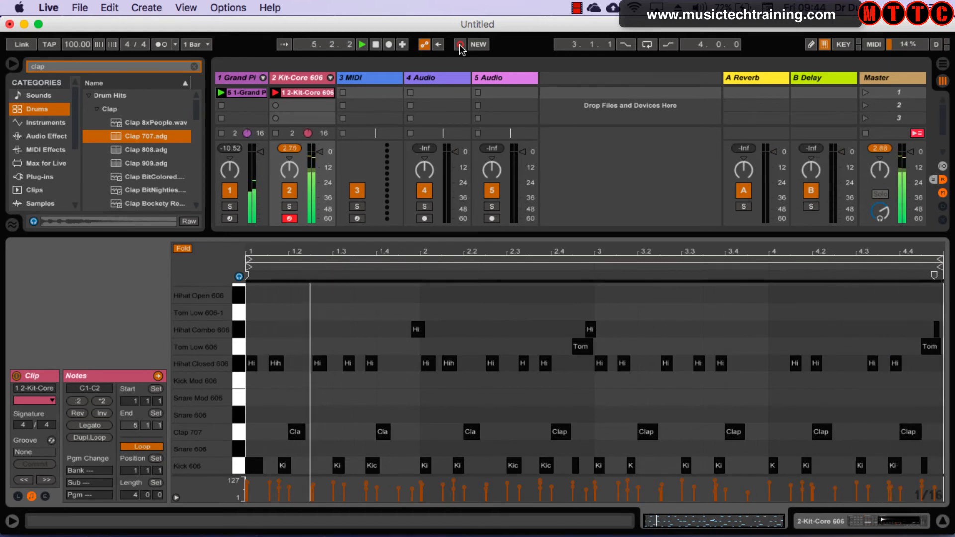
{"action": "left_click", "coordinate": [460, 44]}
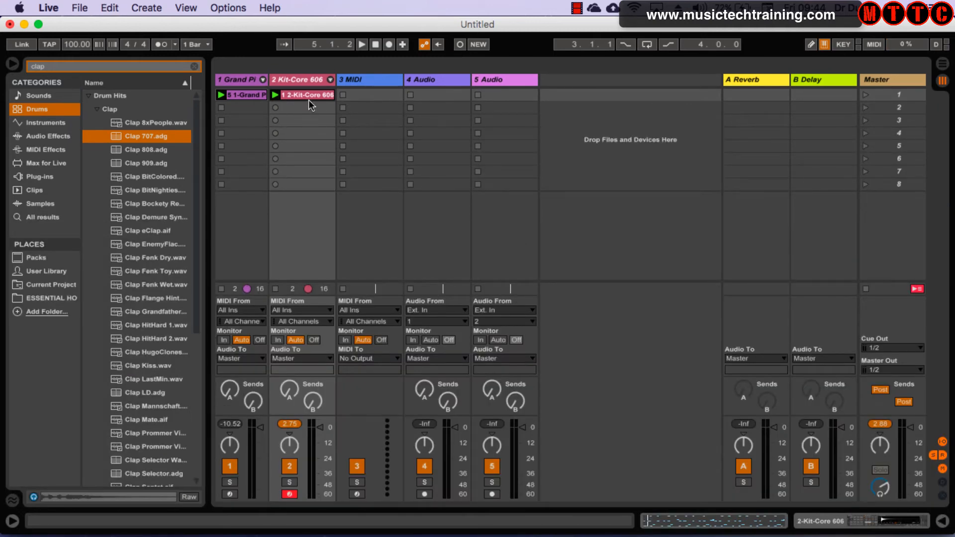
- Record a four-bar melody into the June O Pad track's first clip slot alongside the piano and drums
{"action": "left_click", "coordinate": [331, 80]}
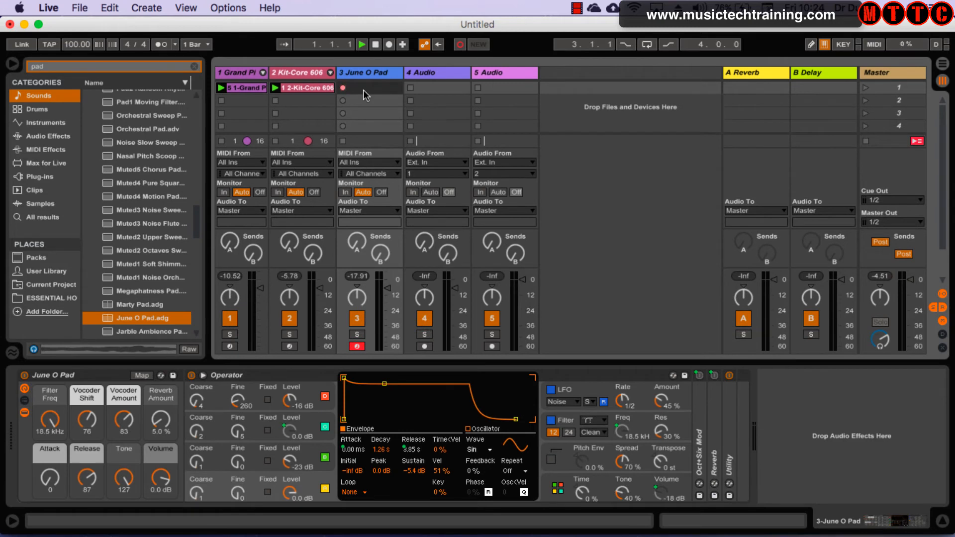
{"action": "left_click", "coordinate": [460, 45]}
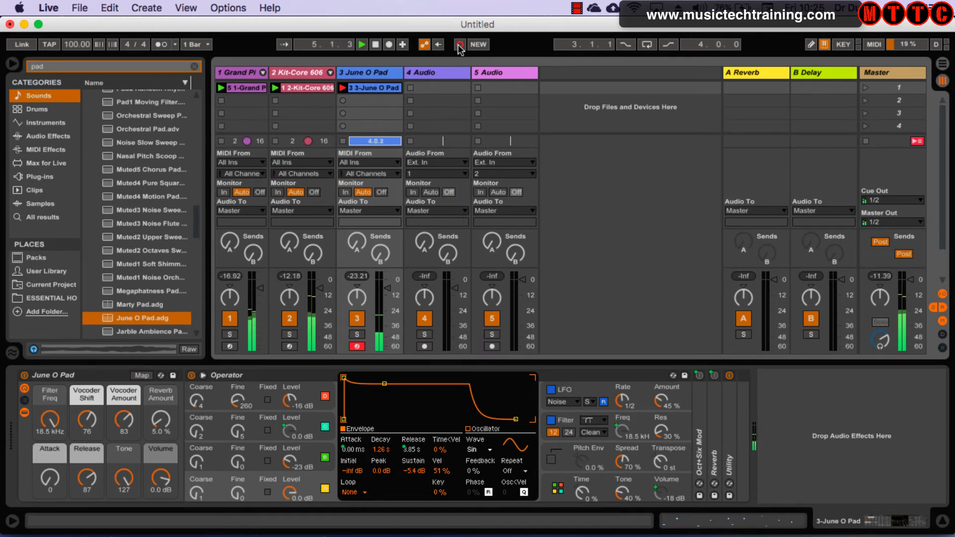
{"action": "key", "text": "space"}
- Quantize all notes of the June O Pad clip and play the clips together
{"action": "left_click", "coordinate": [393, 351]}
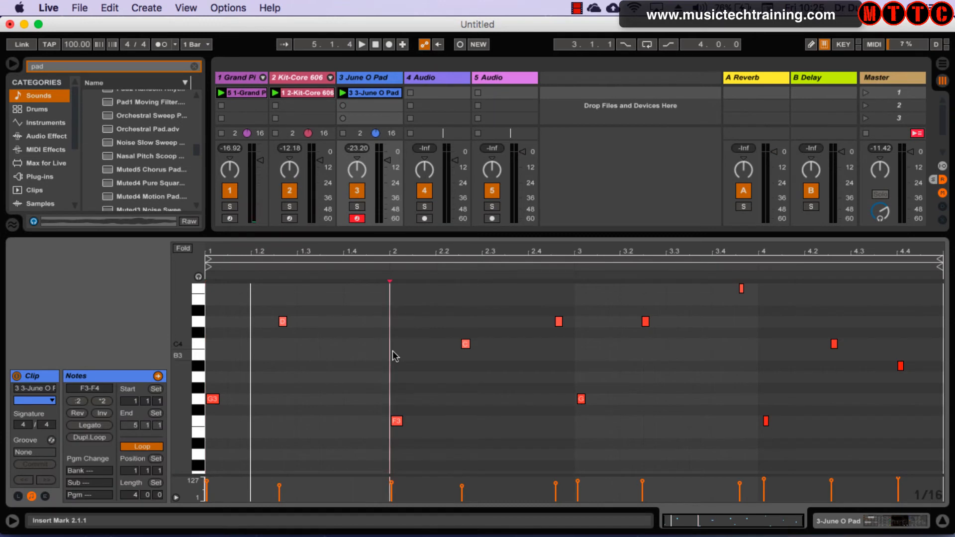
{"action": "key", "text": "super+a"}
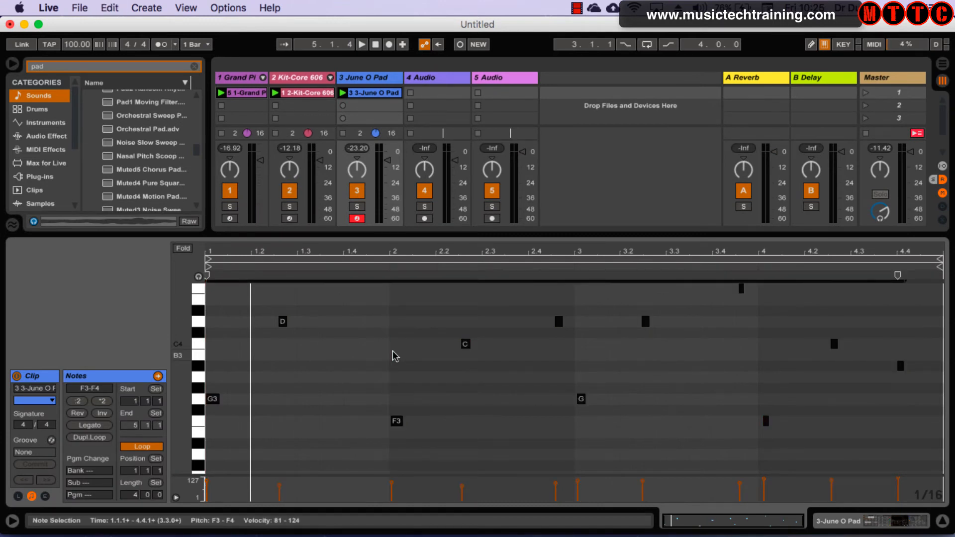
{"action": "key", "text": "super+u"}
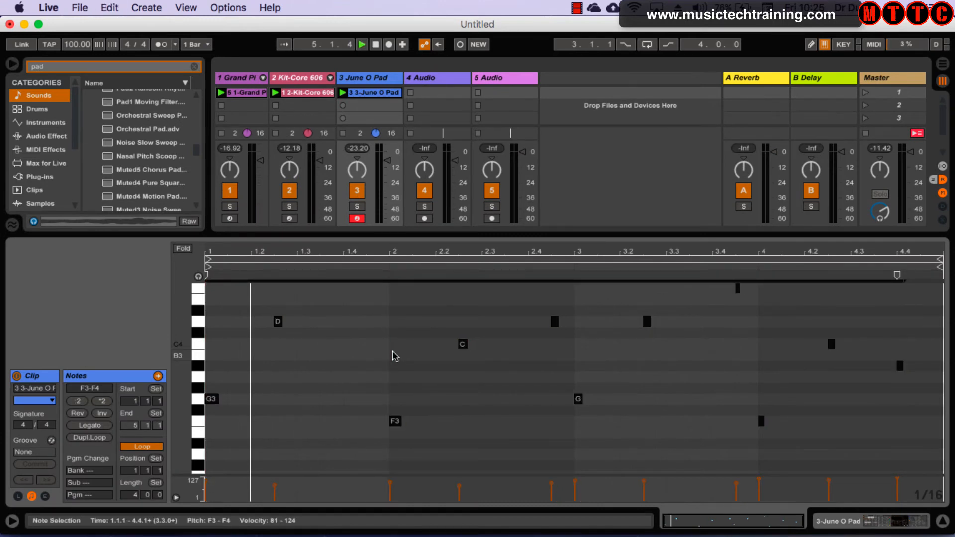
{"action": "key", "text": "space"}
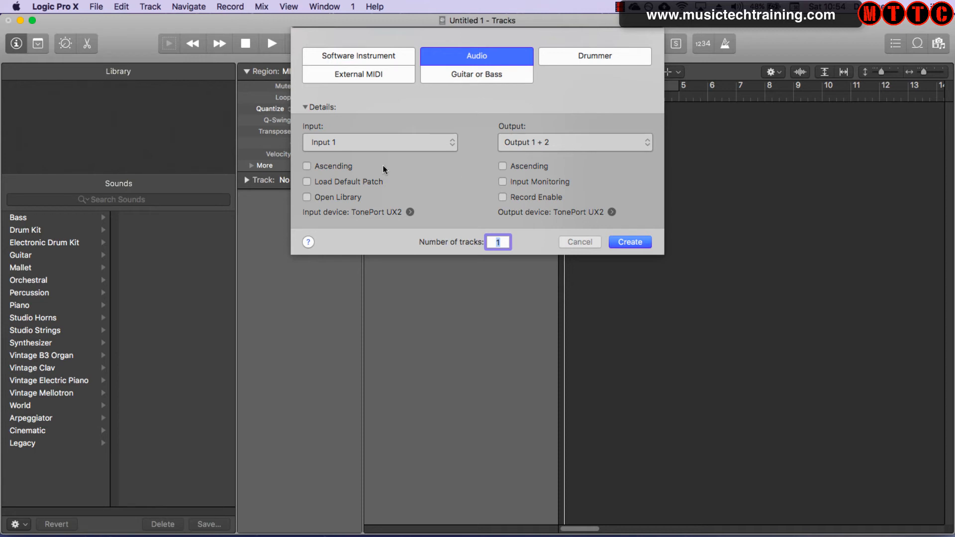
- Switch to Logic Pro X and create one software instrument track with output 1 + 2
{"action": "left_click", "coordinate": [357, 53]}
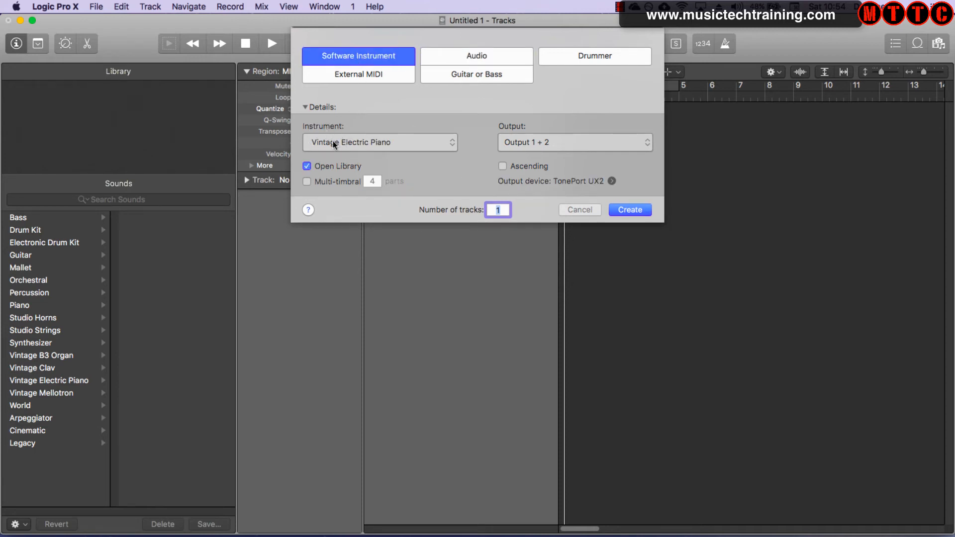
{"action": "left_click", "coordinate": [630, 209]}
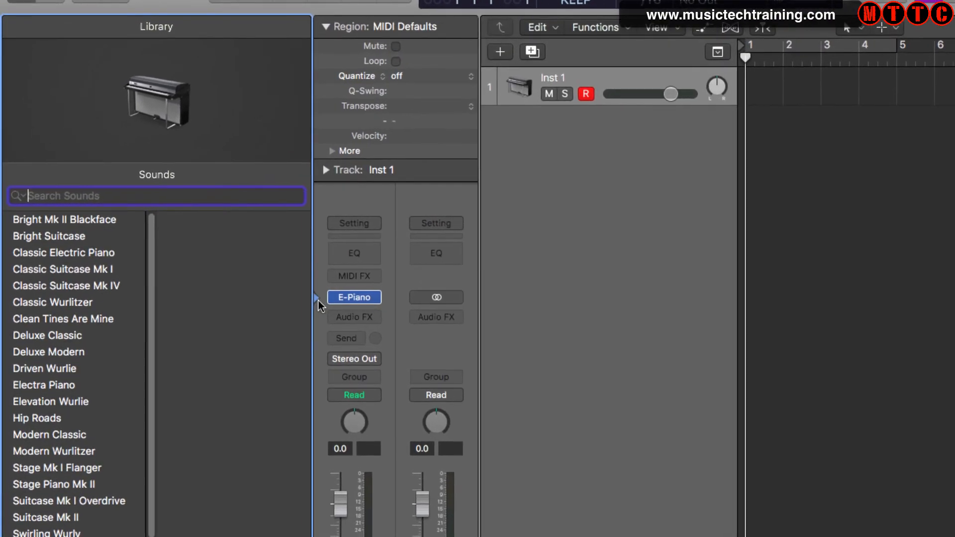
- Remove the E-Piano plug-in from track Inst 1 and load the Yamaha Grand Piano patch from the Piano library
{"action": "left_click", "coordinate": [378, 300]}
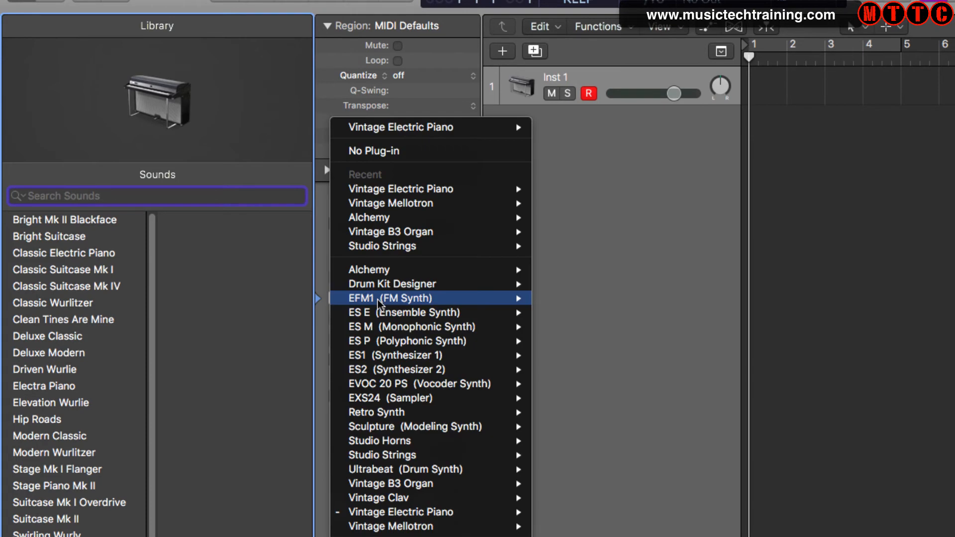
{"action": "left_click", "coordinate": [396, 152]}
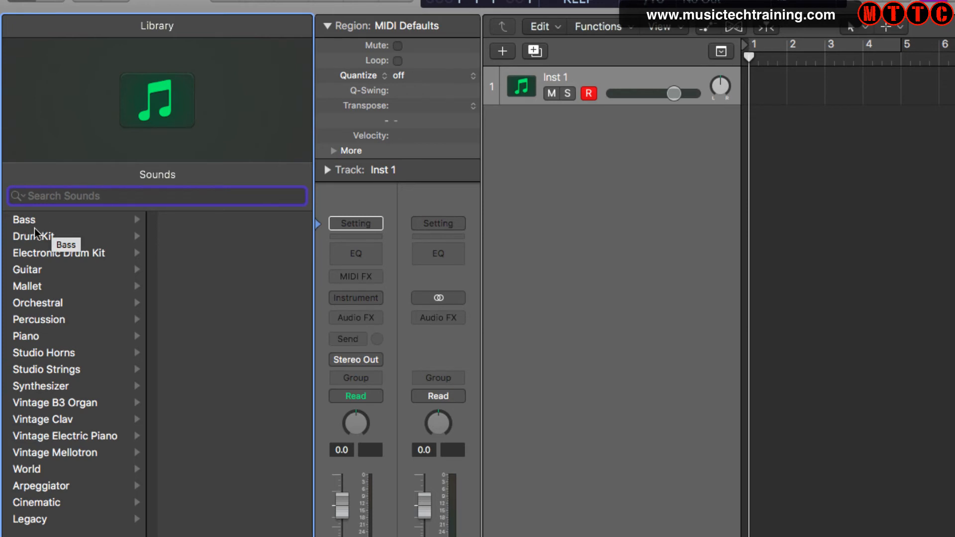
{"action": "left_click", "coordinate": [33, 340]}
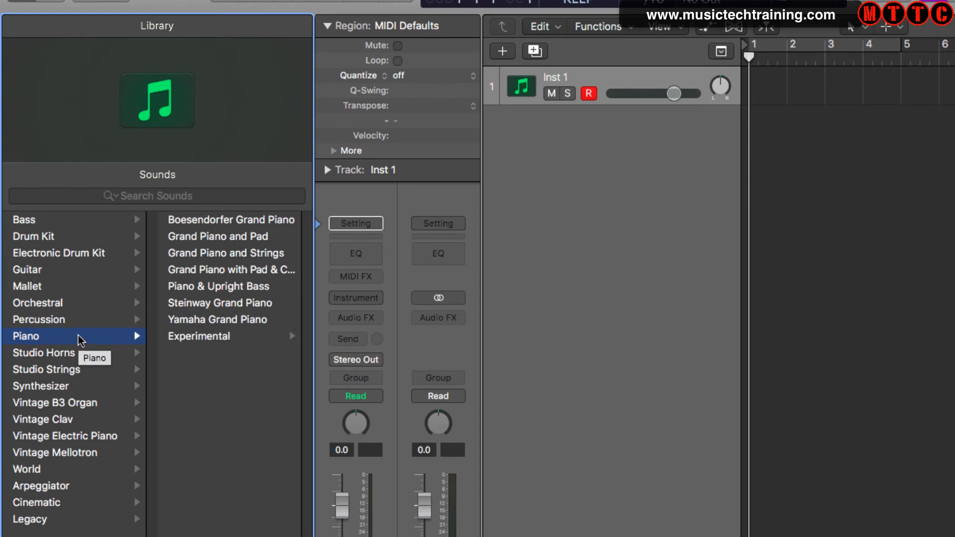
{"action": "left_click", "coordinate": [218, 320]}
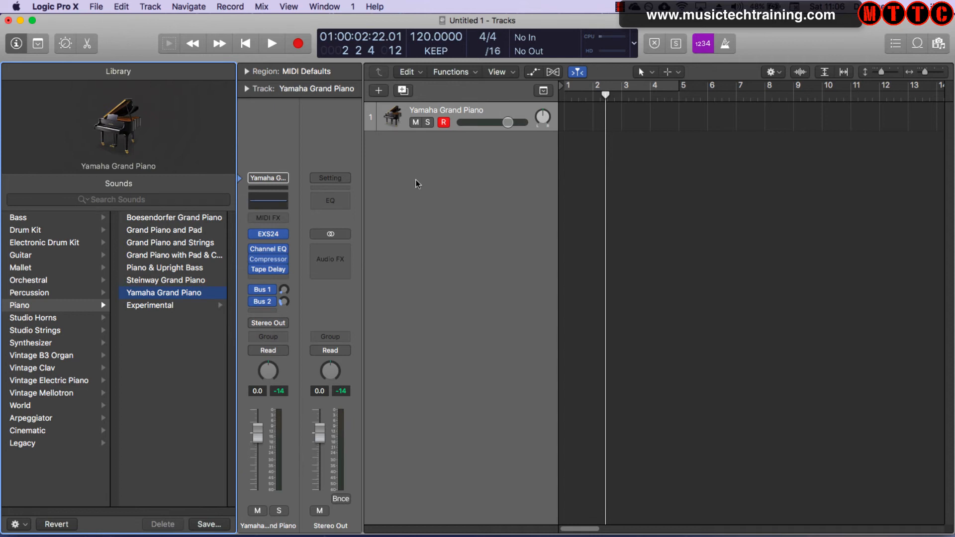
- Examine the output device choices in the audio preferences, keep TonePort UX2 and close the preferences
{"action": "left_click", "coordinate": [55, 11]}
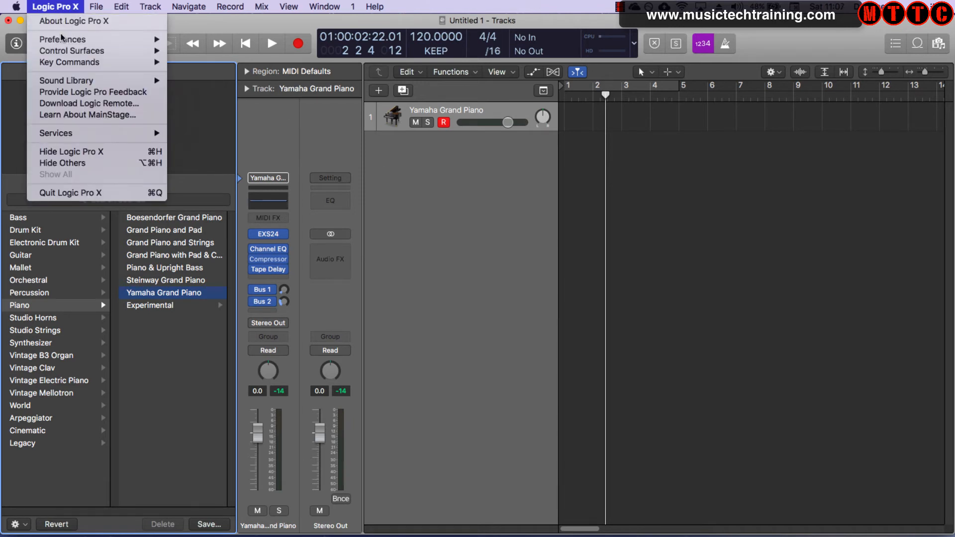
{"action": "mouse_move", "coordinate": [60, 38]}
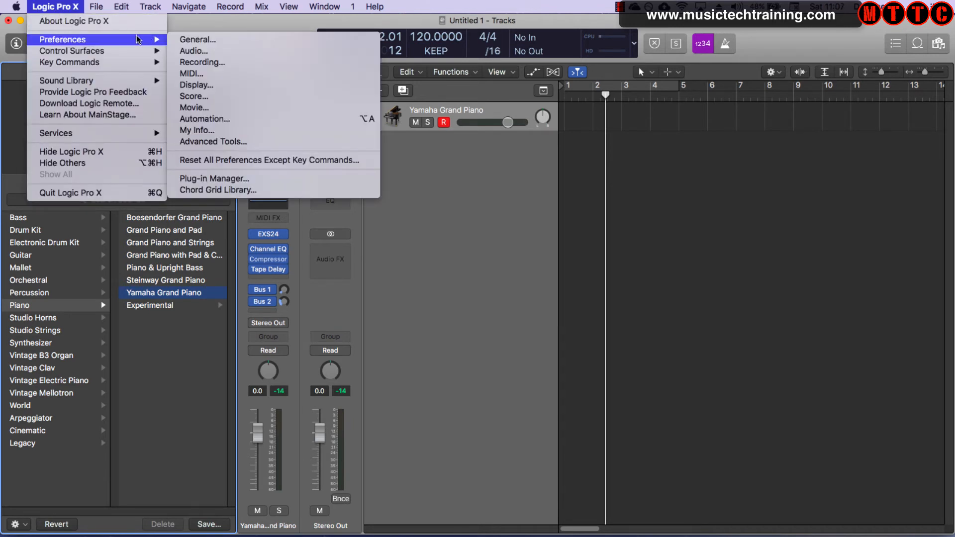
{"action": "left_click", "coordinate": [183, 50]}
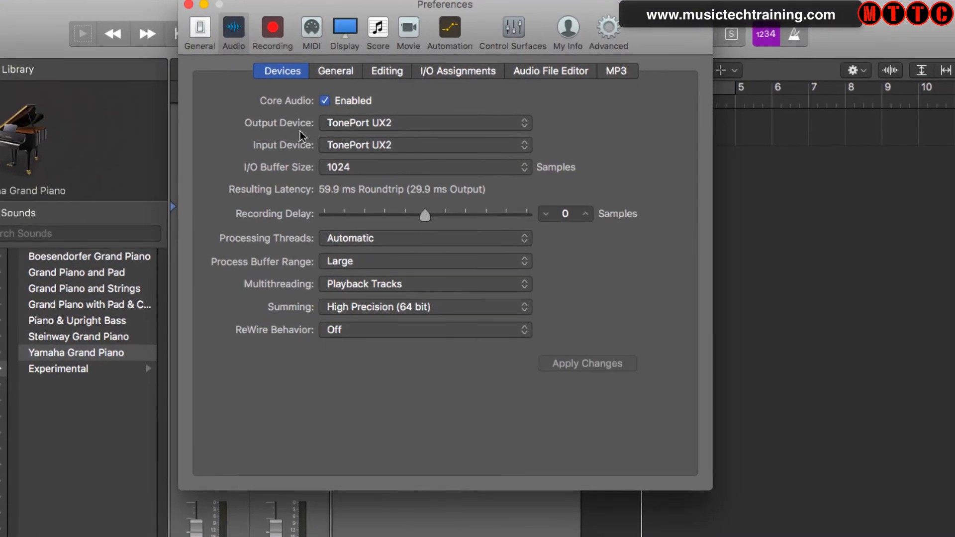
{"action": "left_click", "coordinate": [346, 126]}
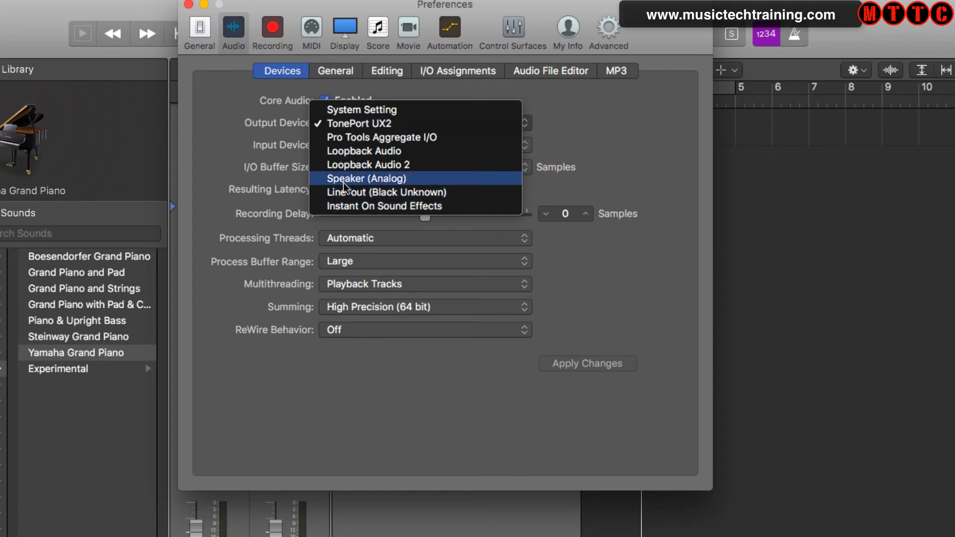
{"action": "left_click", "coordinate": [349, 124]}
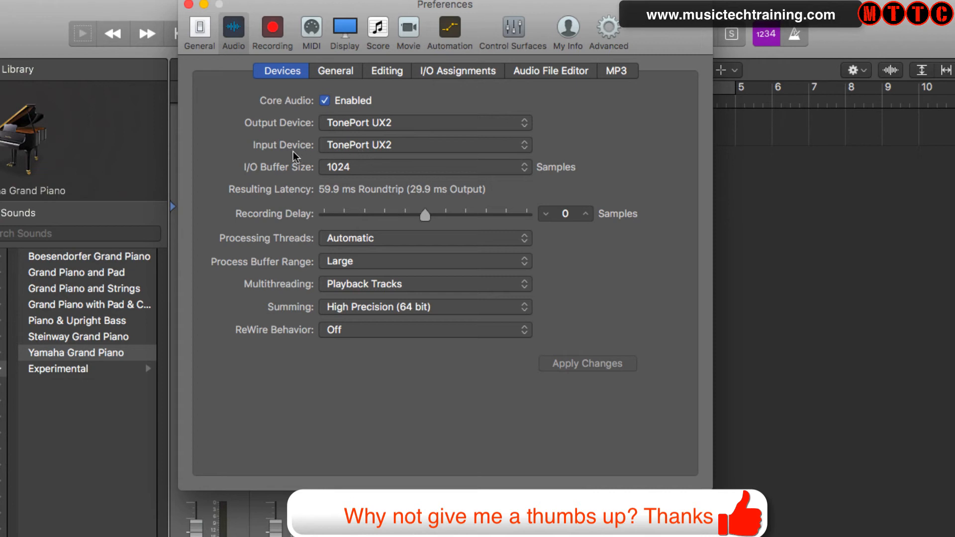
{"action": "key", "text": "super+w"}
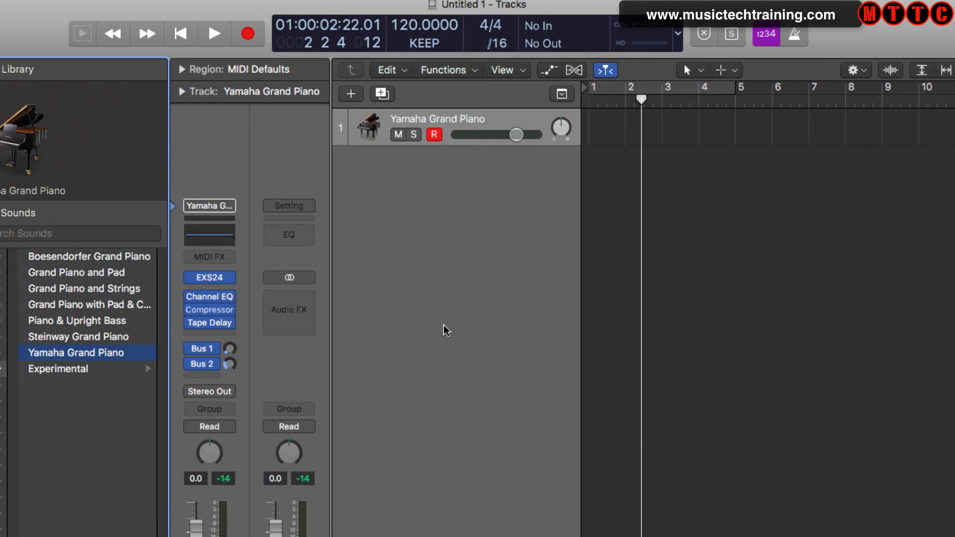
- Set the project tempo to 100 BPM and hide the library
{"action": "key", "text": "i"}
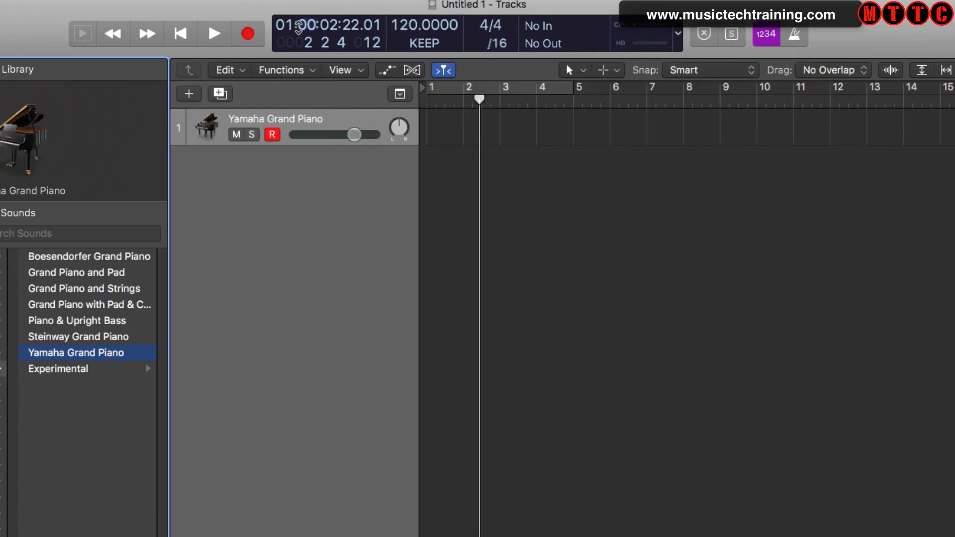
{"action": "double_click", "coordinate": [411, 25]}
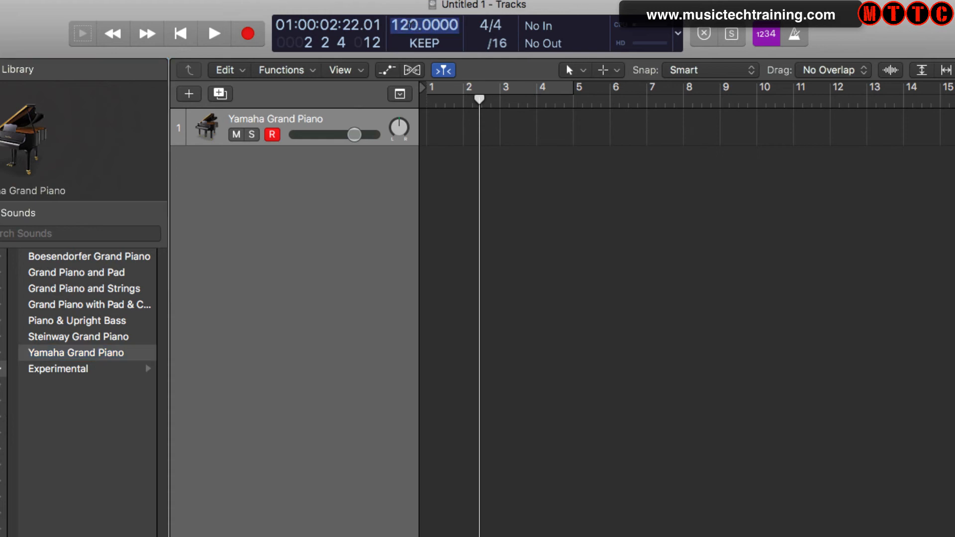
{"action": "type", "text": "1"}
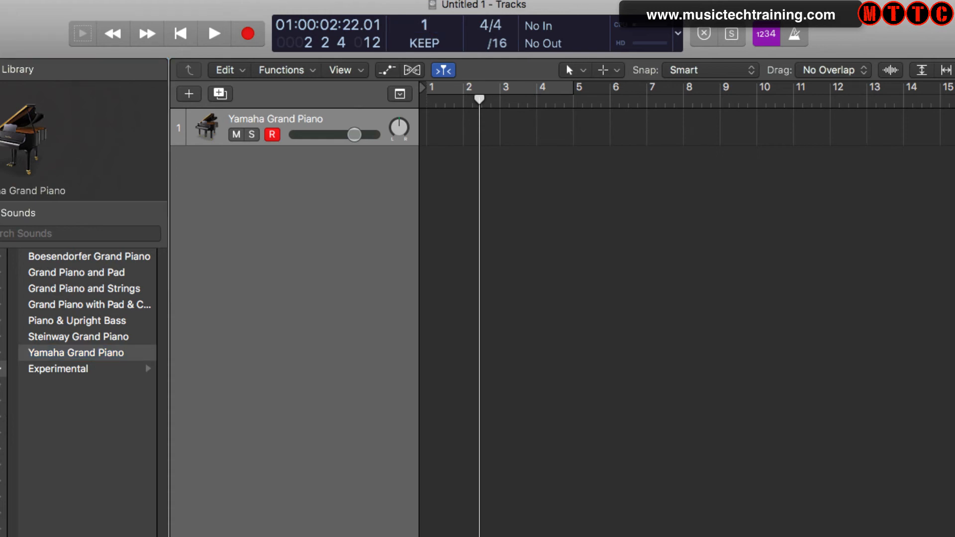
{"action": "type", "text": "00.0"}
{"action": "key", "text": "BackSpace"}
{"action": "key", "text": "Return"}
{"action": "key", "text": "y"}
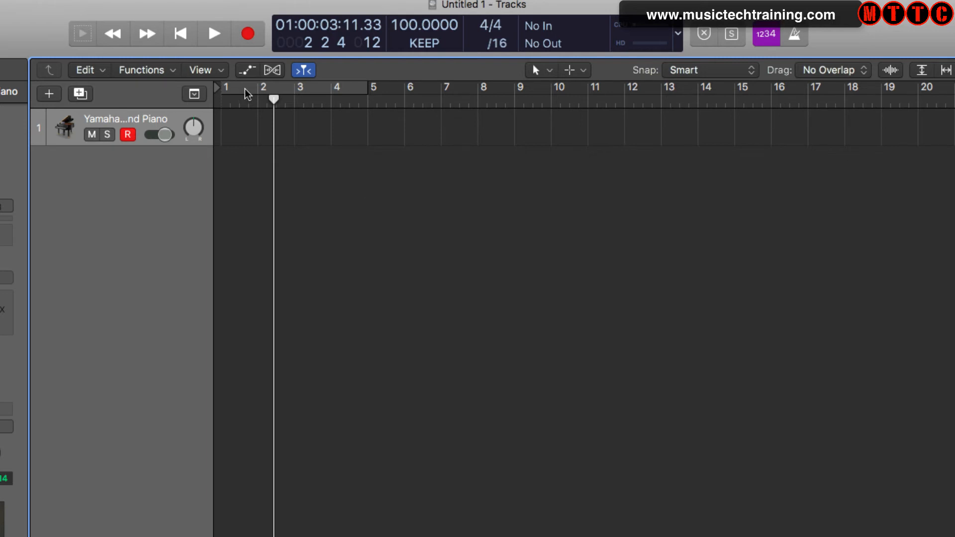
- Turn on the cycle range over bars 1 to 4 and record a piano region on the Yamaha Grand Piano track
{"action": "left_click", "coordinate": [351, 89]}
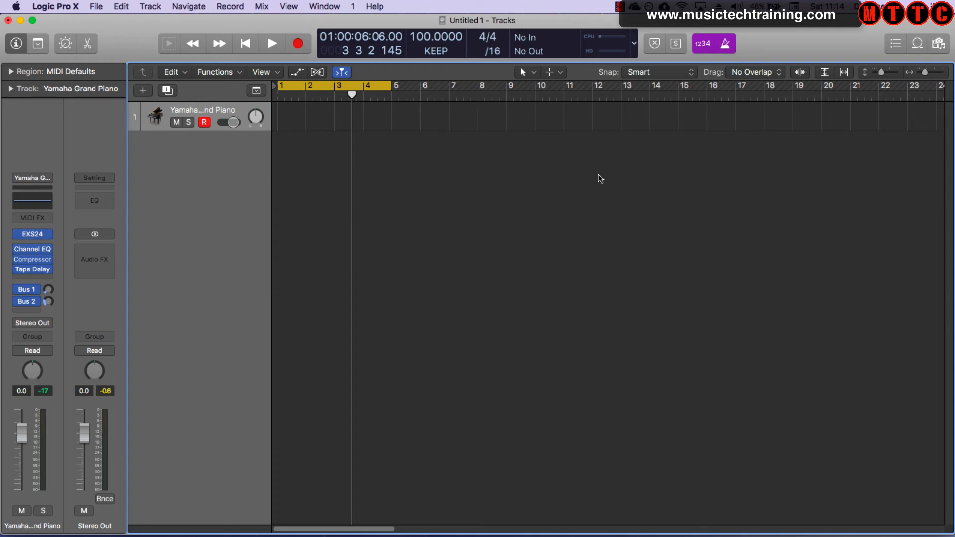
{"action": "key", "text": "r"}
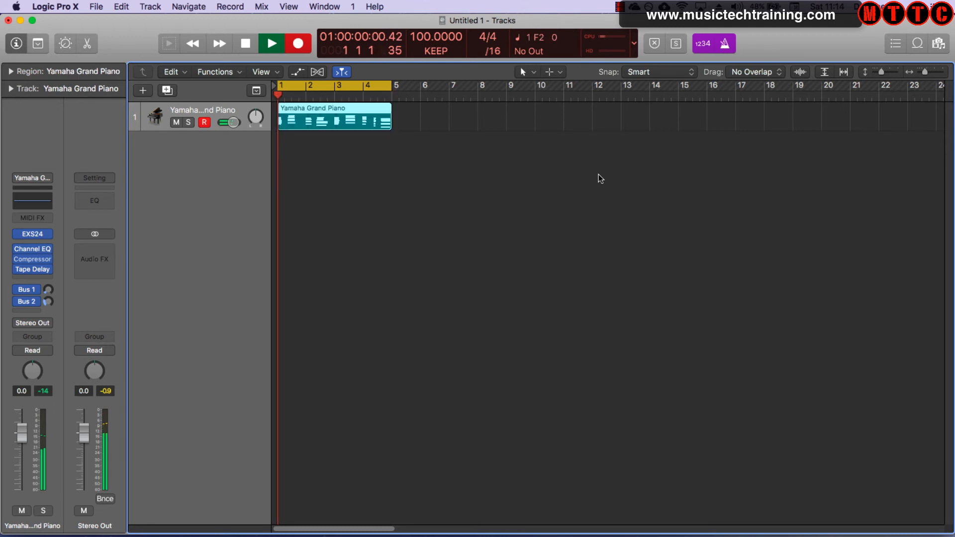
{"action": "key", "text": "space"}
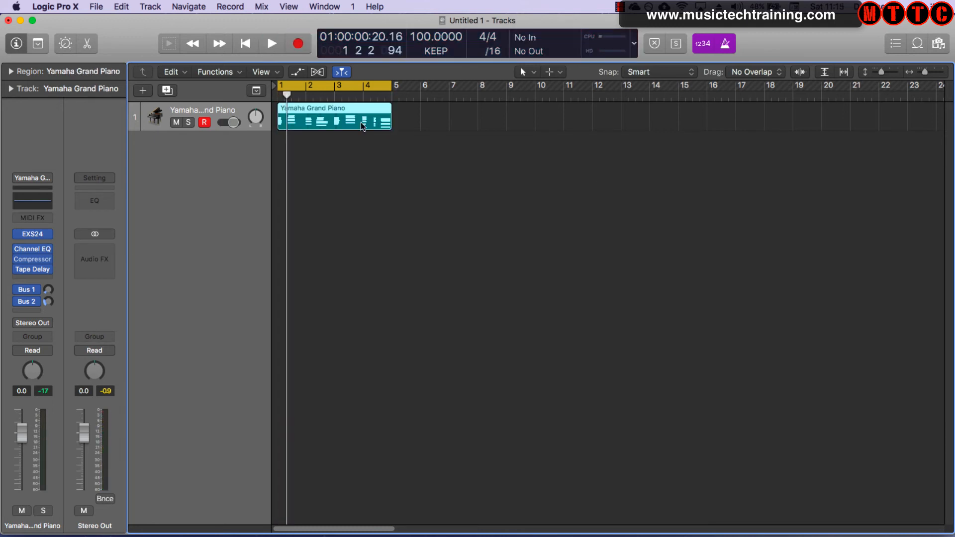
- Open the Yamaha Grand Piano region in the Piano Roll, quantize its selected opening chord to 1/16 Note and play the region back
{"action": "double_click", "coordinate": [361, 123]}
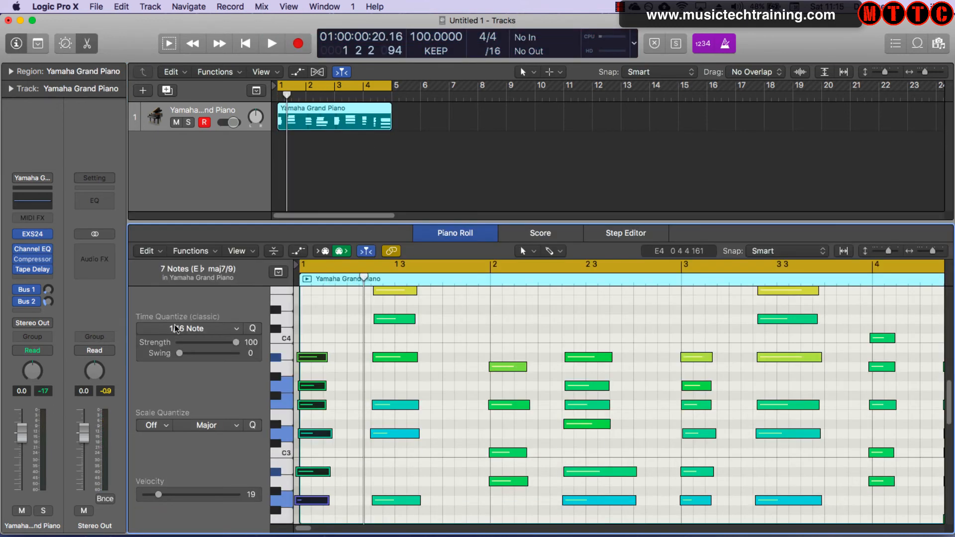
{"action": "left_click", "coordinate": [252, 329]}
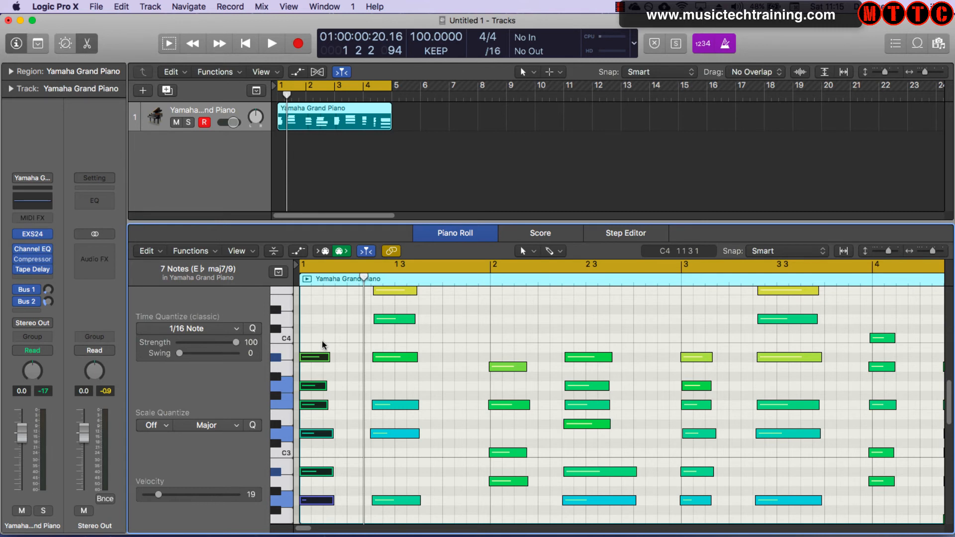
{"action": "key", "text": "space"}
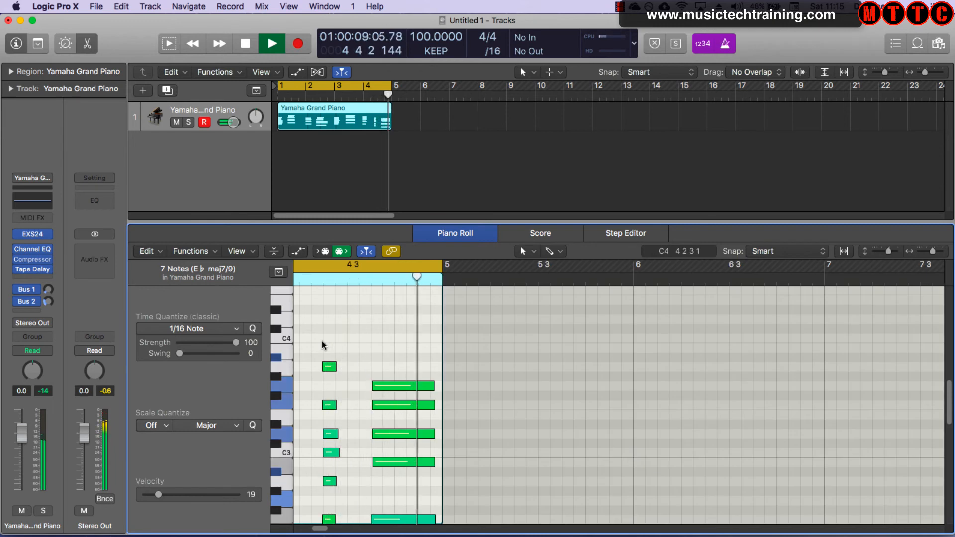
{"action": "key", "text": "space"}
{"action": "scroll", "coordinate": [323, 345], "scroll_direction": "down", "scroll_amount": 2}
{"action": "left_click", "coordinate": [343, 115]}
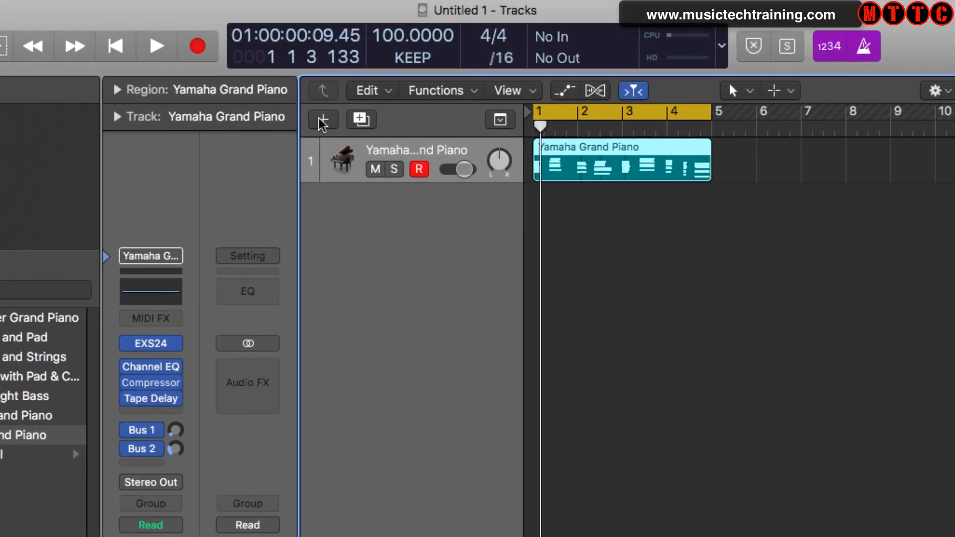
- Create one software instrument track with output 1 + 2 and load the Ultrabeat drum synth as its instrument
{"action": "left_click", "coordinate": [333, 114]}
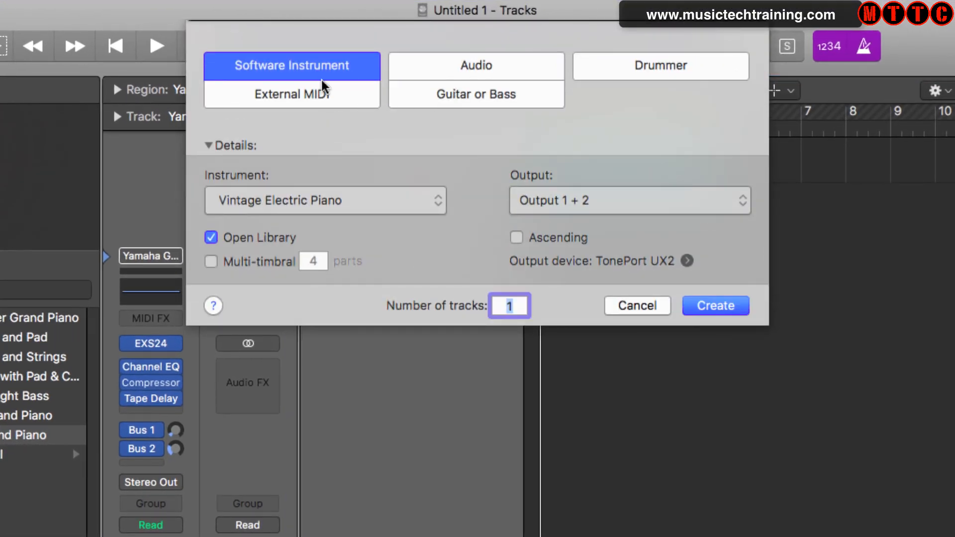
{"action": "left_click", "coordinate": [720, 308]}
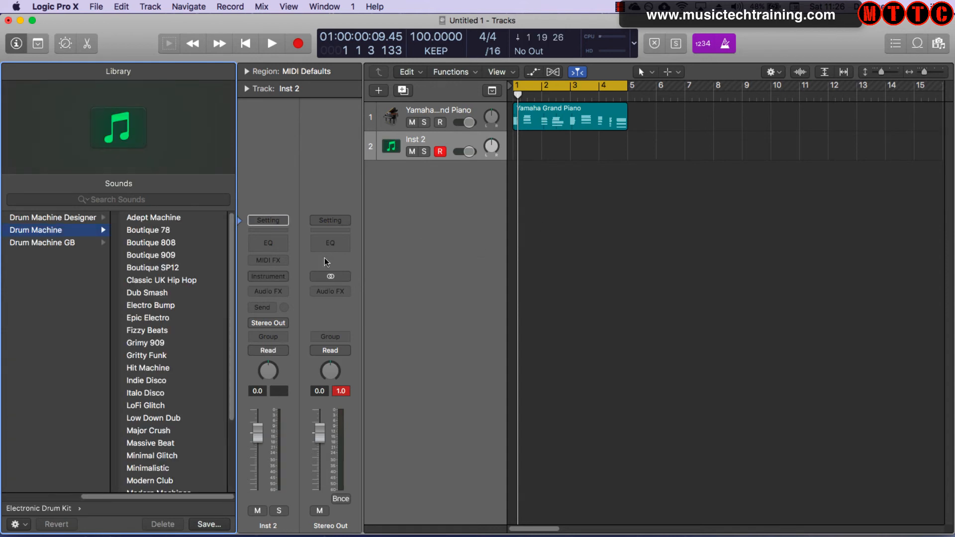
{"action": "left_click", "coordinate": [283, 280]}
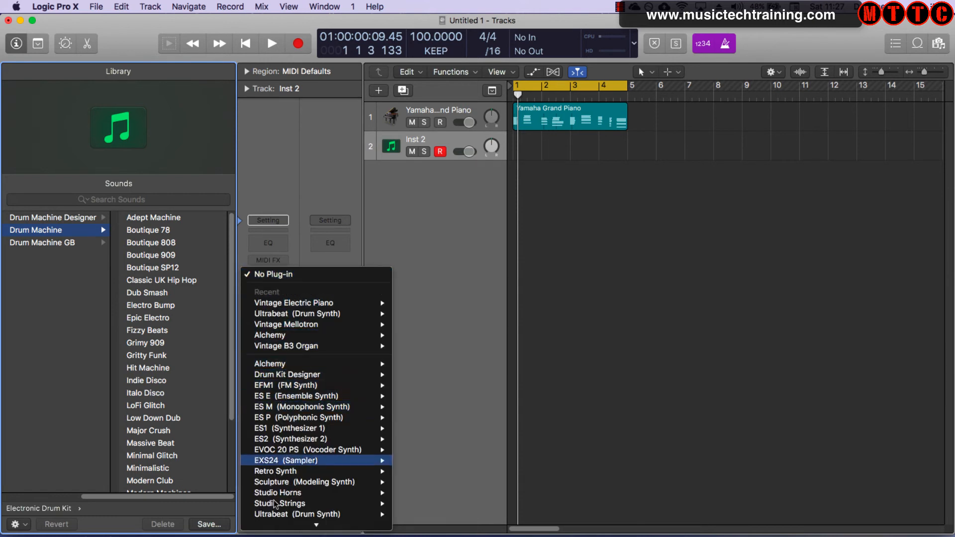
{"action": "mouse_move", "coordinate": [282, 518]}
{"action": "left_click", "coordinate": [418, 513]}
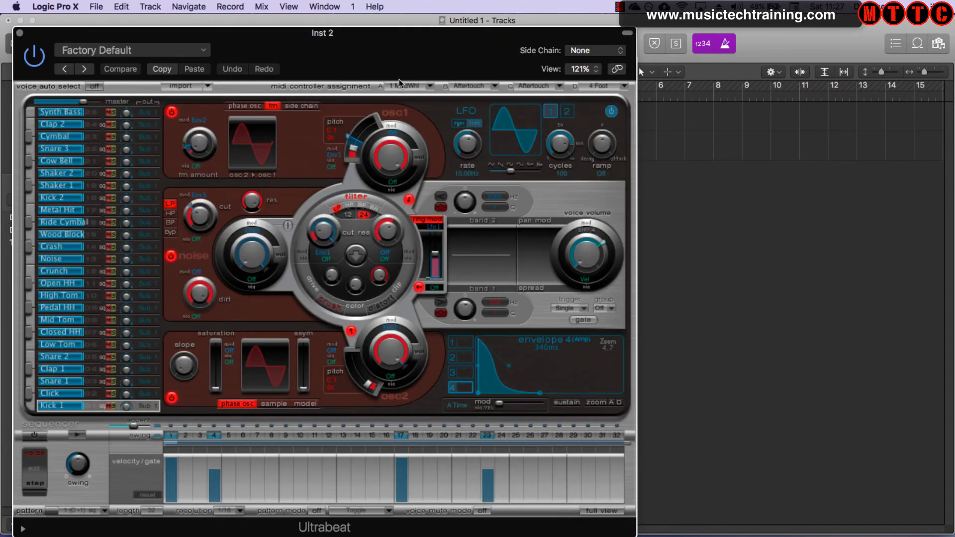
- Load the Classic Hip Hop Remix Kit drum kit in Ultrabeat and record a drum region over bars 1 to 4 on track 2
{"action": "left_click_drag", "start_coordinate": [402, 50], "coordinate": [475, 6]}
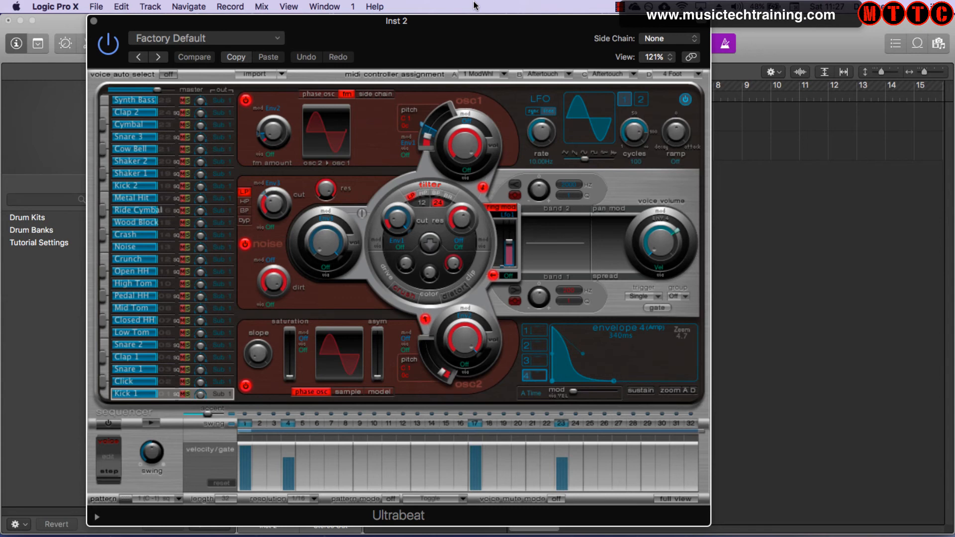
{"action": "left_click", "coordinate": [266, 39]}
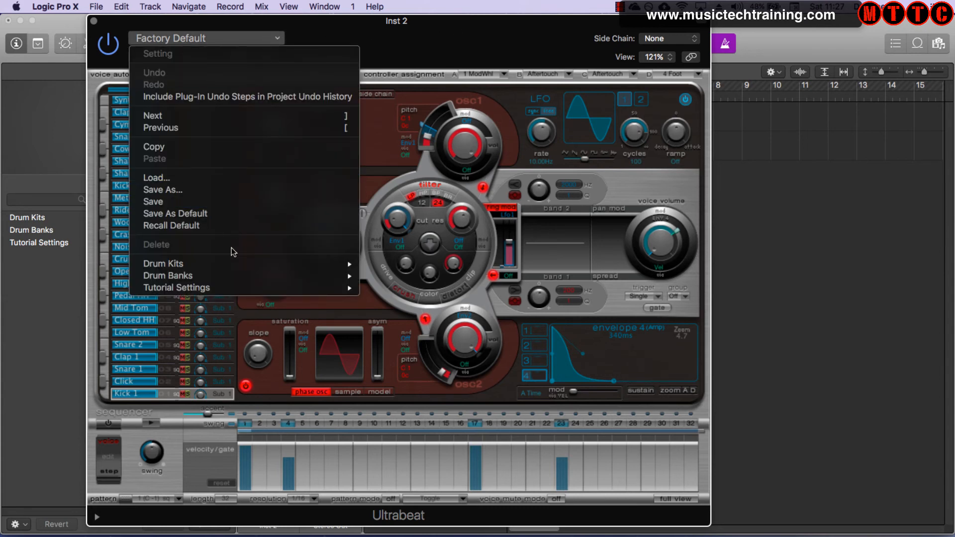
{"action": "mouse_move", "coordinate": [228, 271]}
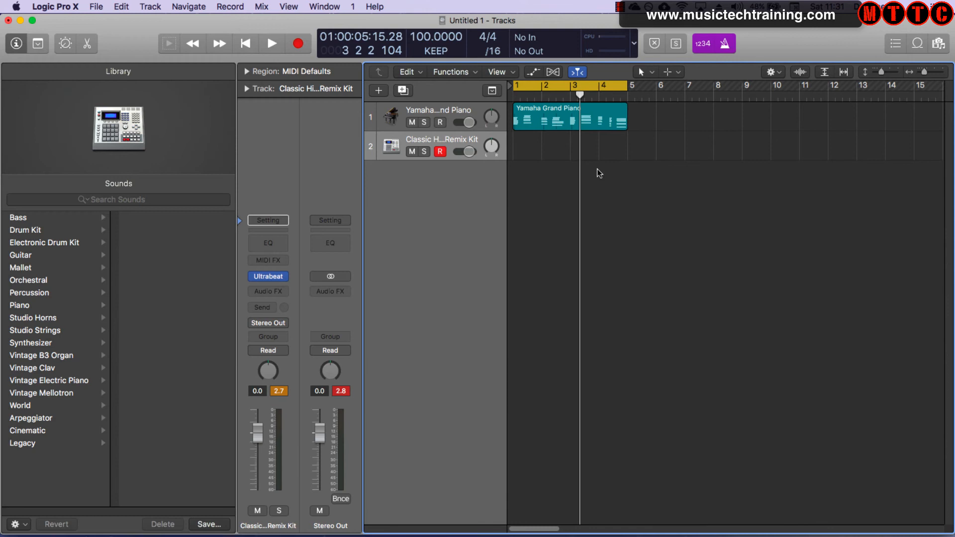
{"action": "key", "text": "space"}
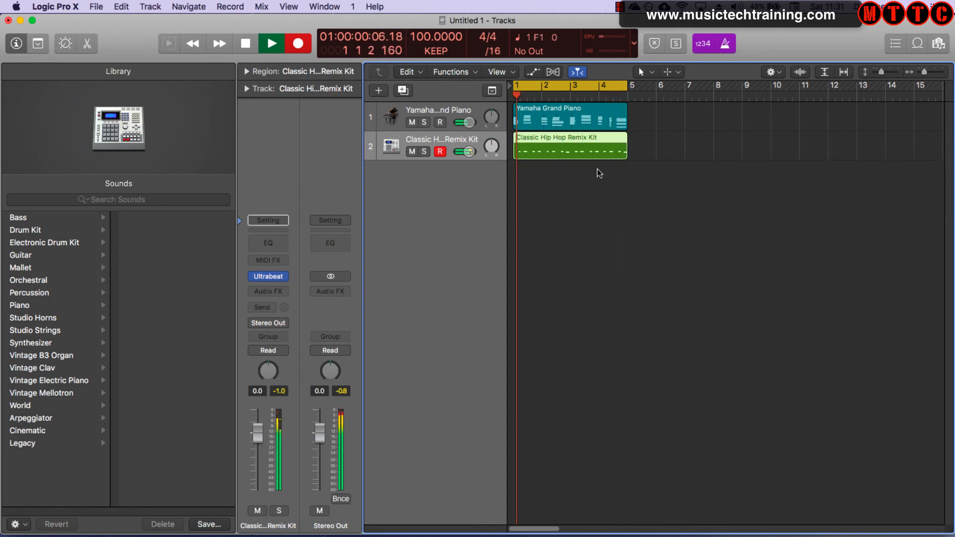
{"action": "key", "text": "space"}
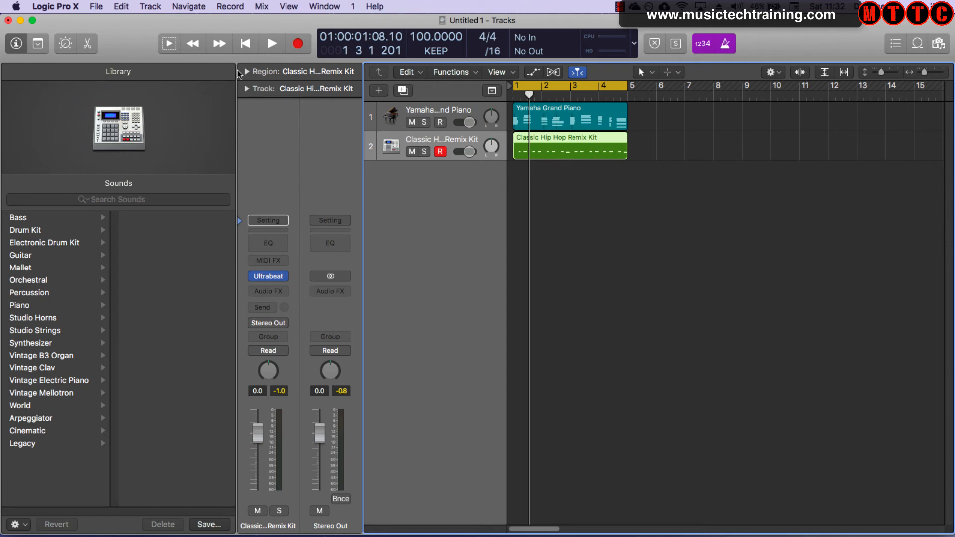
- Quantize the drum region on track 2 to 1/16 Note in its region settings and play it with the piano
{"action": "left_click", "coordinate": [246, 71]}
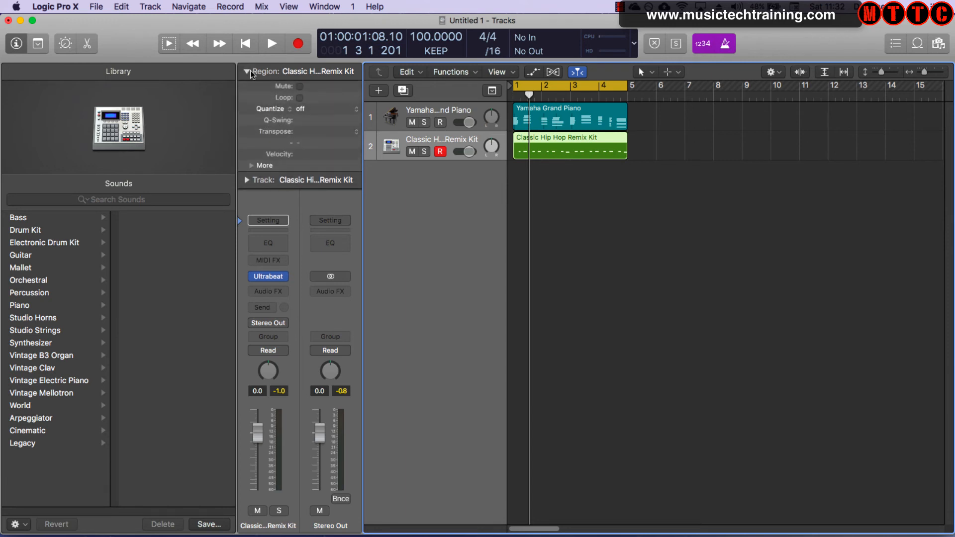
{"action": "left_click", "coordinate": [301, 109]}
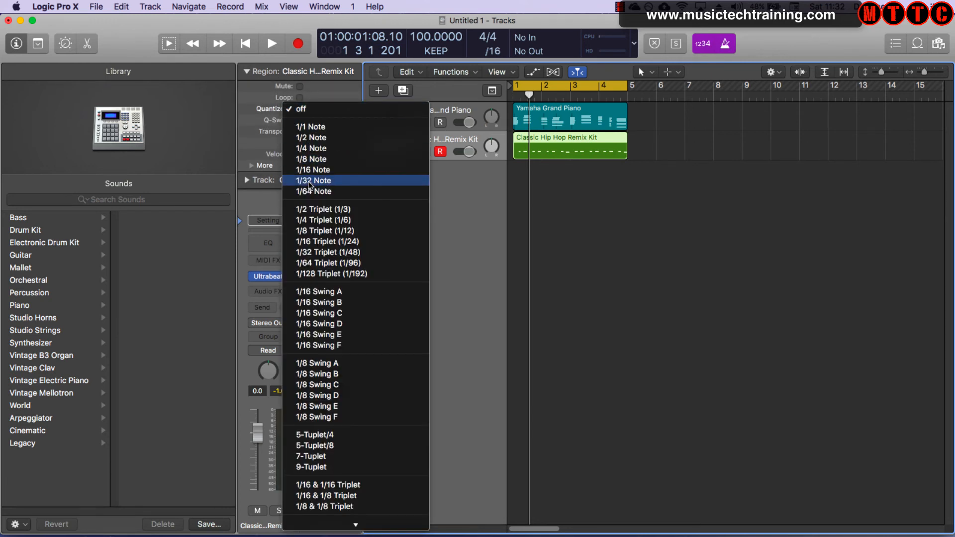
{"action": "left_click", "coordinate": [329, 171]}
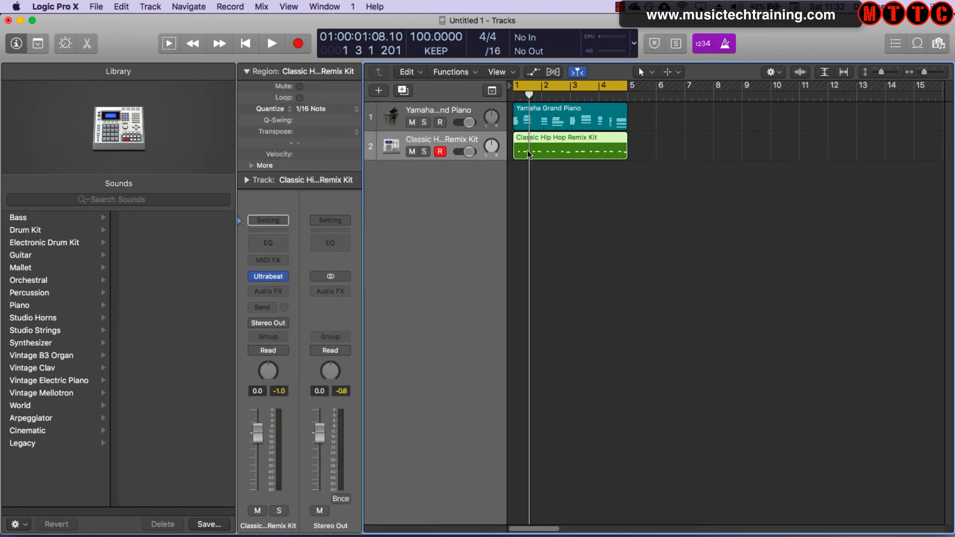
{"action": "key", "text": "space"}
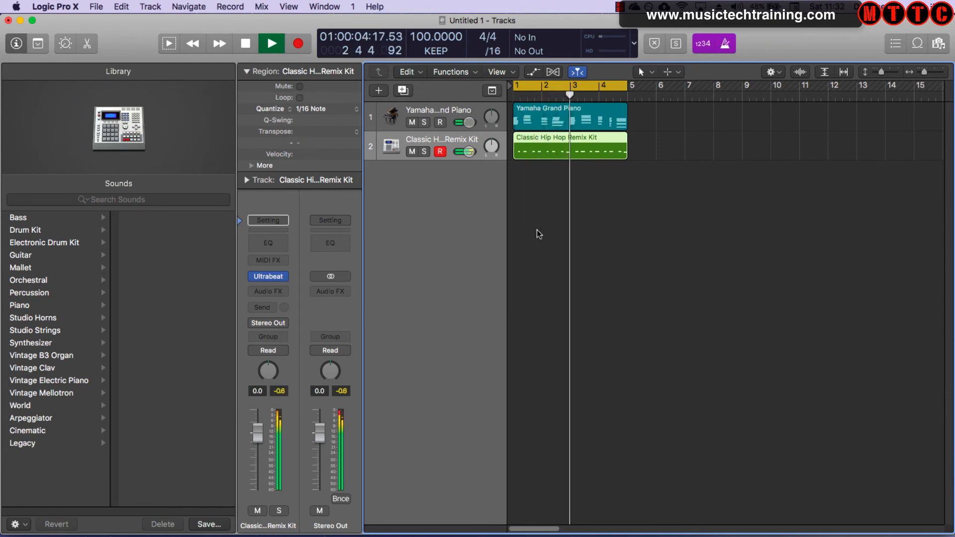
{"action": "key", "text": "space"}
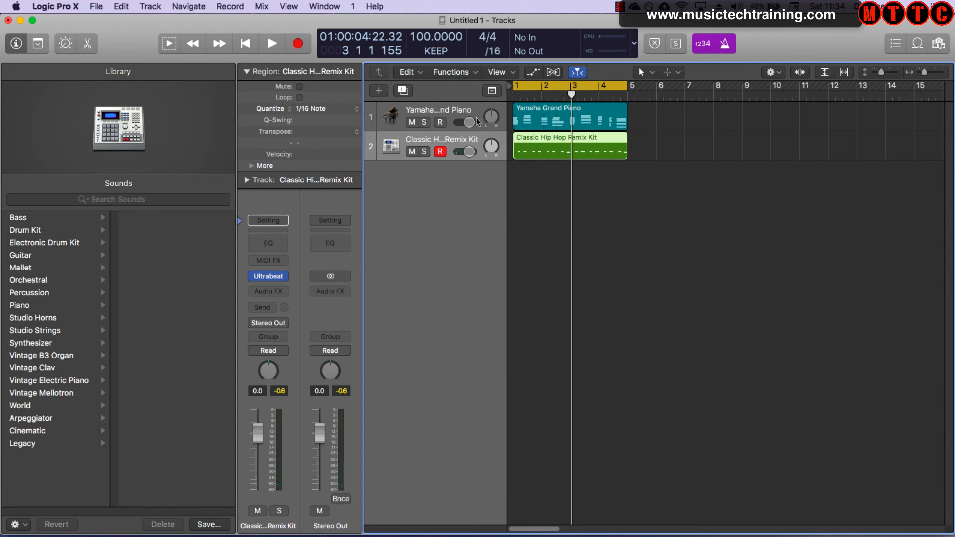
- Duplicate the Classic Hip Hop Remix Kit track and record a second drum region over bars 1 to 4 on the new track 3
{"action": "left_click", "coordinate": [403, 91]}
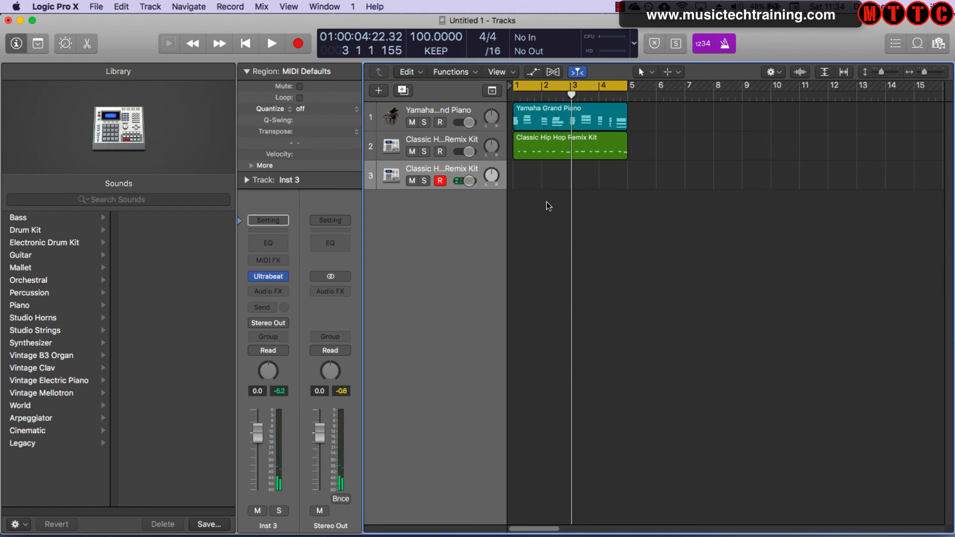
{"action": "key", "text": "r"}
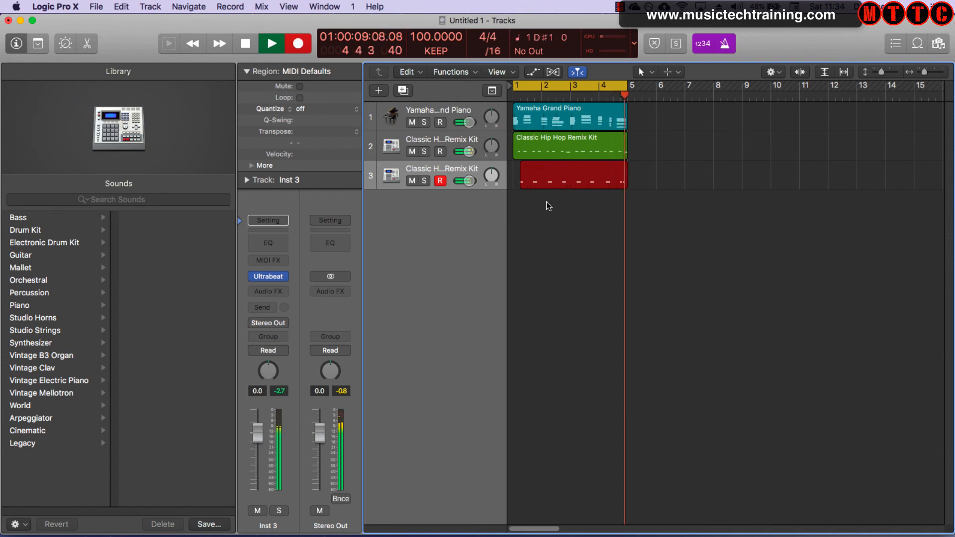
{"action": "key", "text": "space"}
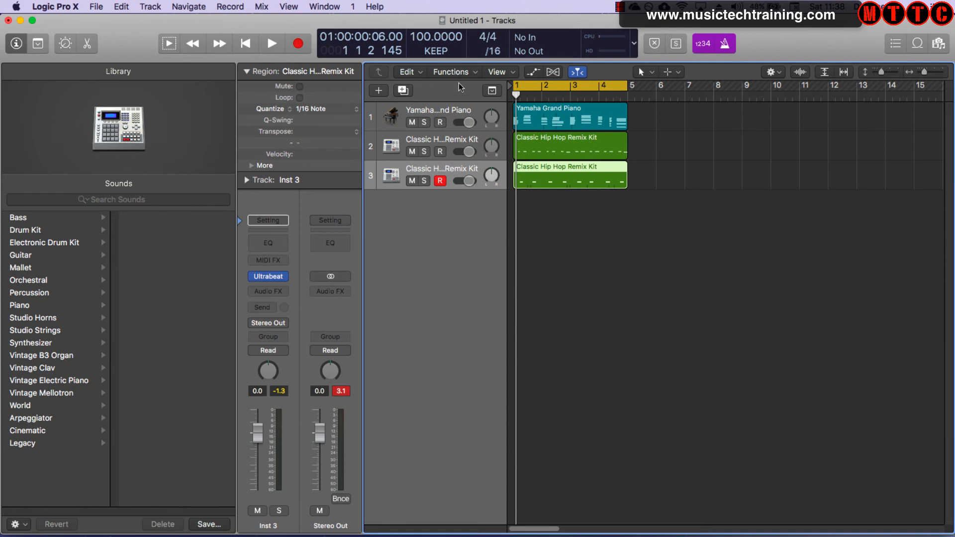
- Duplicate the drum track again as track 4, switch its Ultrabeat to the Deep House Kit and close the plug-in window
{"action": "left_click", "coordinate": [409, 89]}
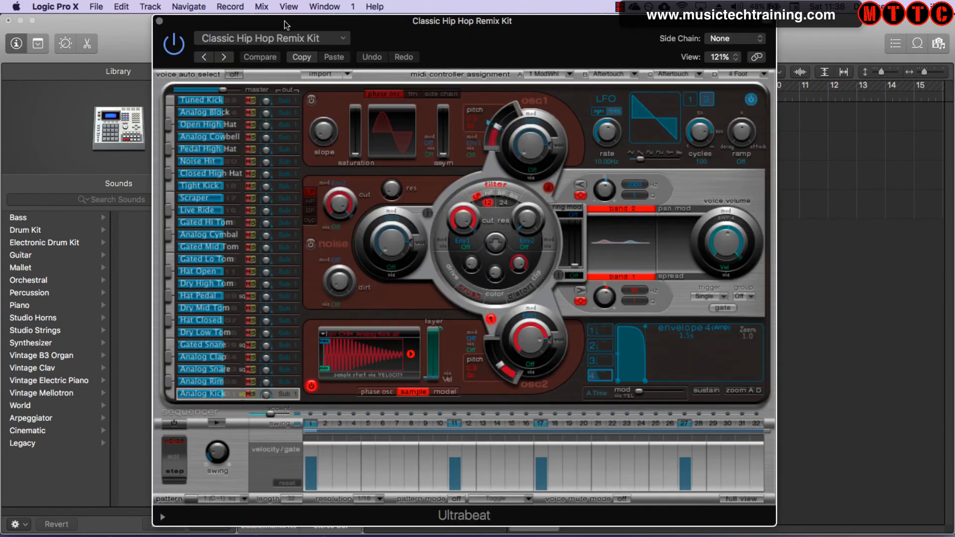
{"action": "left_click", "coordinate": [296, 38]}
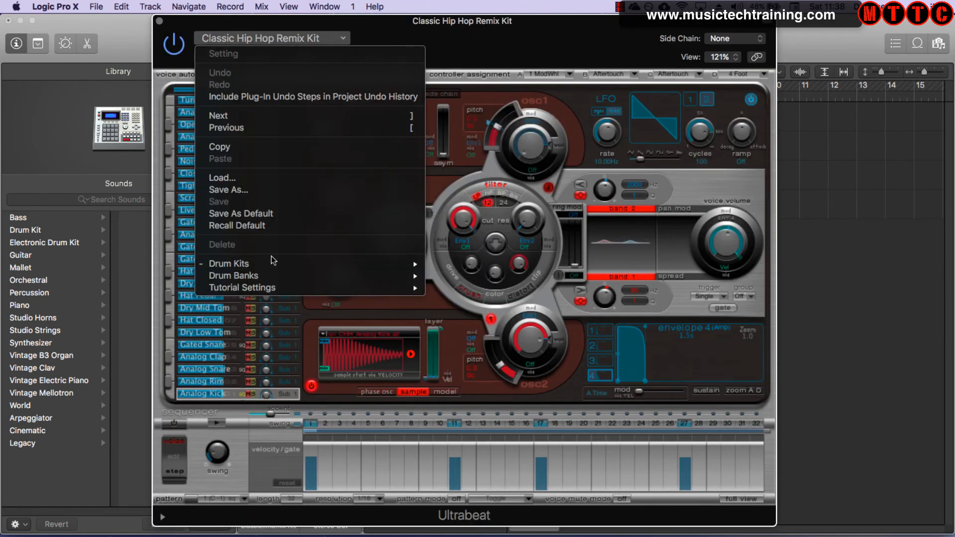
{"action": "mouse_move", "coordinate": [272, 263]}
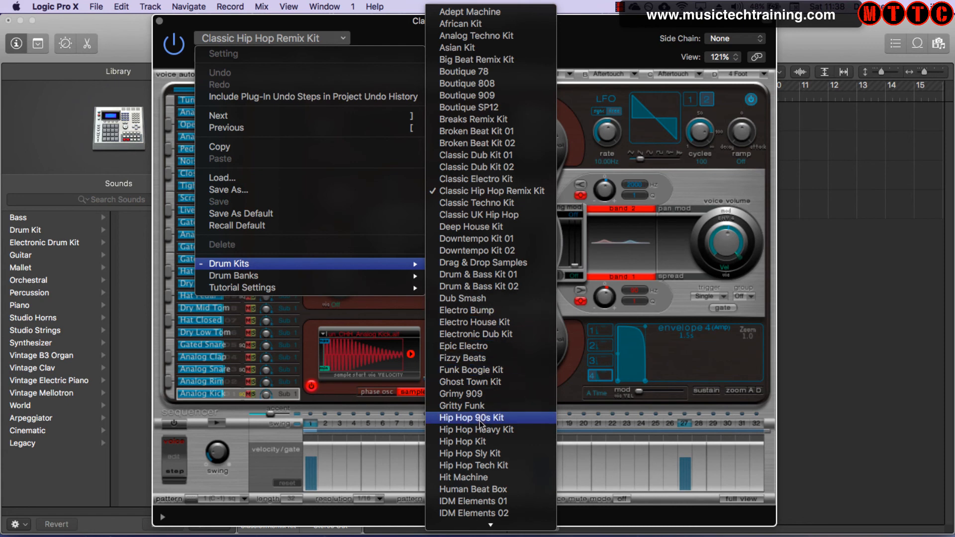
{"action": "left_click", "coordinate": [499, 228]}
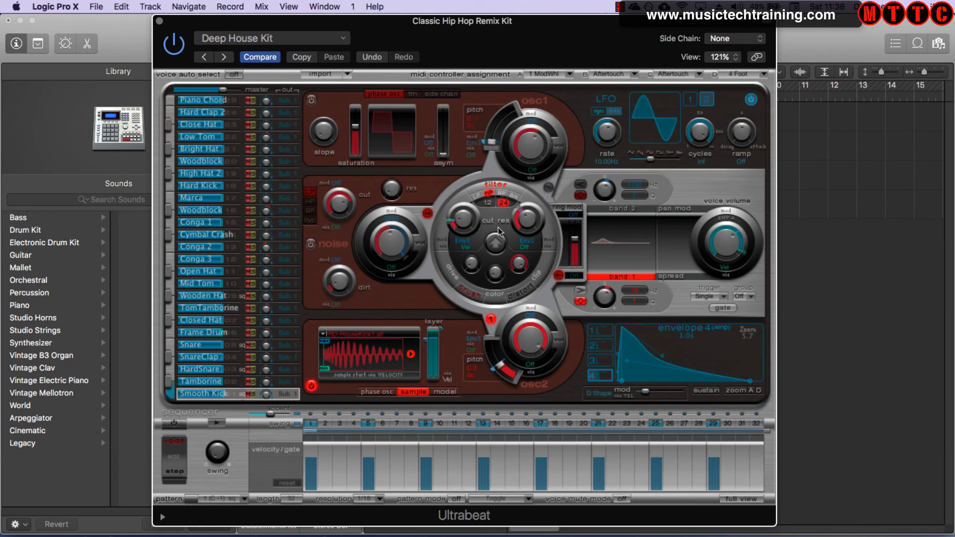
{"action": "left_click", "coordinate": [160, 21]}
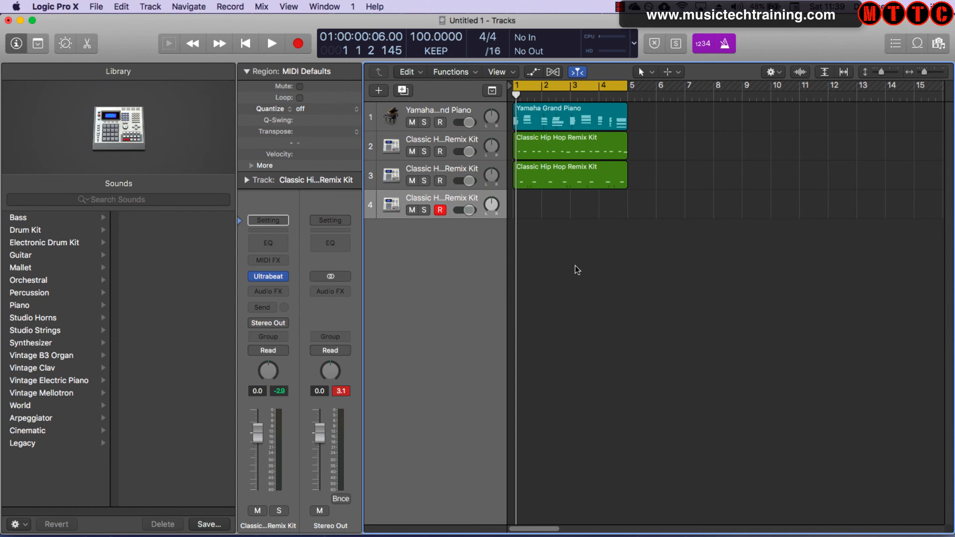
- Record a drum region over bars 1 to 4 on track 4 and stop playback
{"action": "key", "text": "r"}
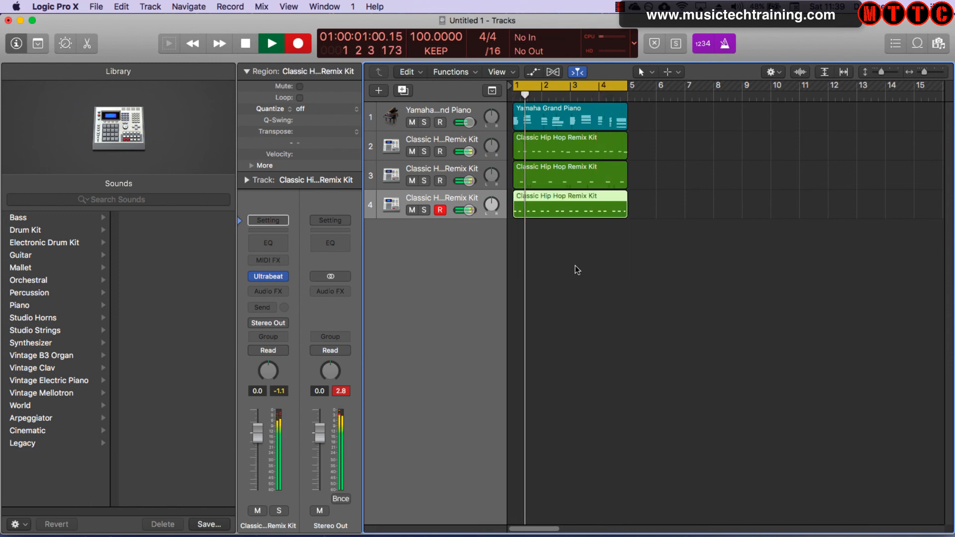
{"action": "key", "text": "space"}
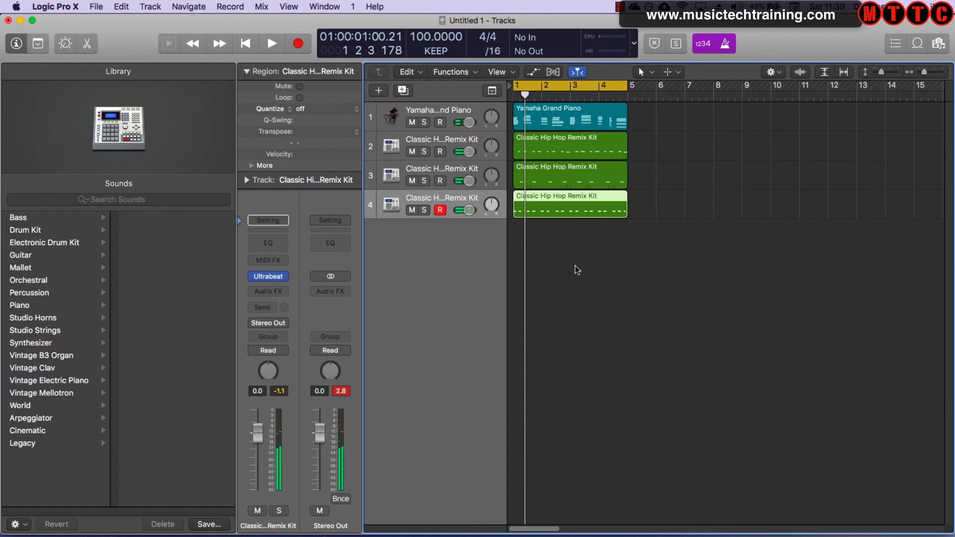
- Quantize the drum region on track 4 to 1/16 Note and play the loop
{"action": "key", "text": "q"}
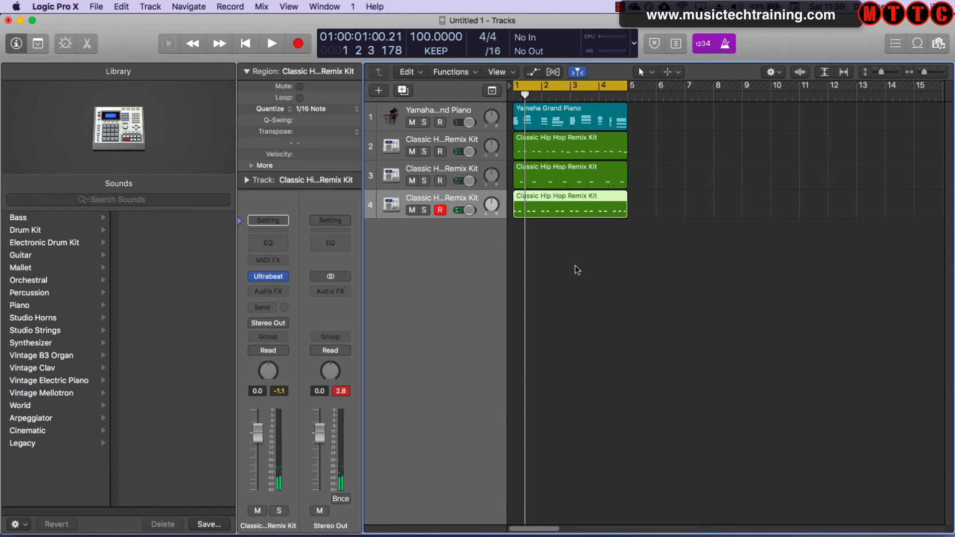
{"action": "key", "text": "space"}
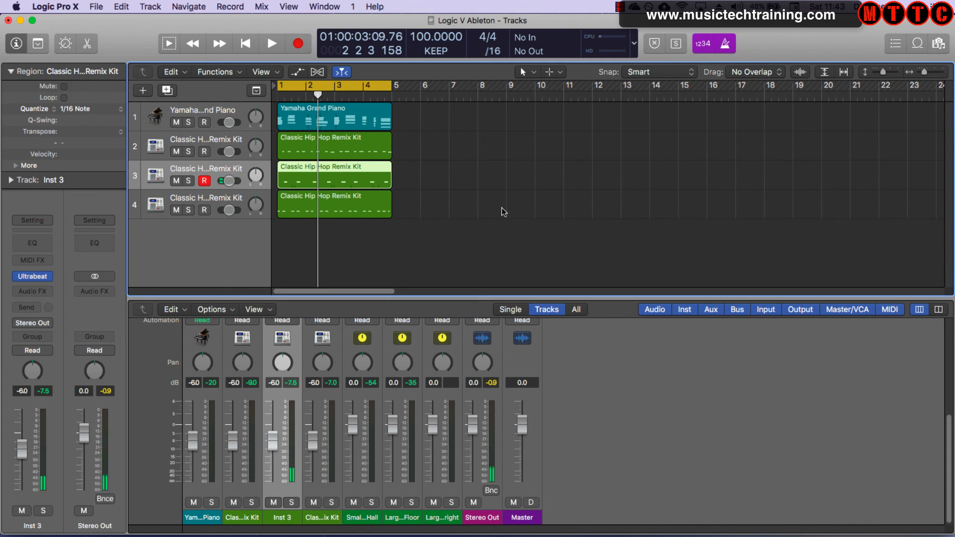
- Duplicate the drum track on track 3 and record another drum region over bars 1 to 4 on the new track 4
{"action": "left_click", "coordinate": [167, 91]}
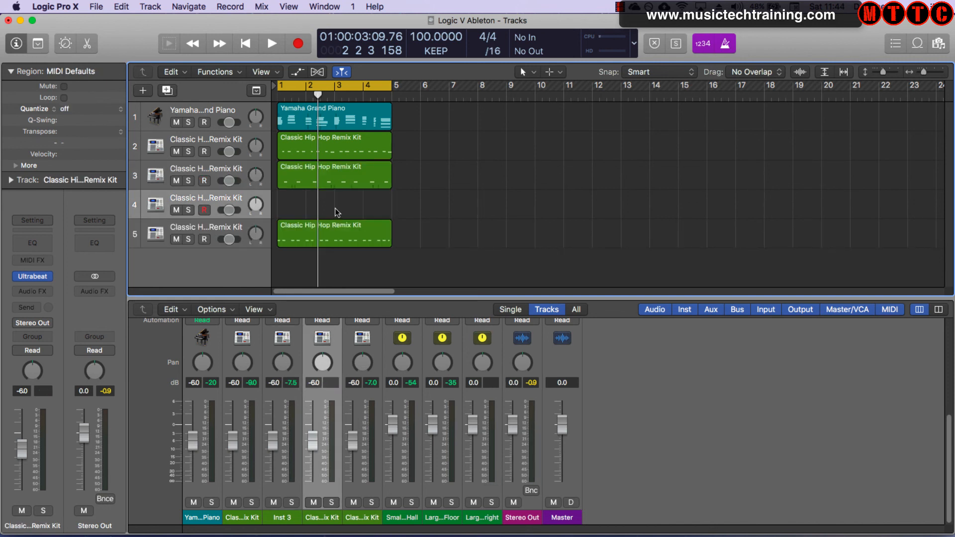
{"action": "key", "text": "r"}
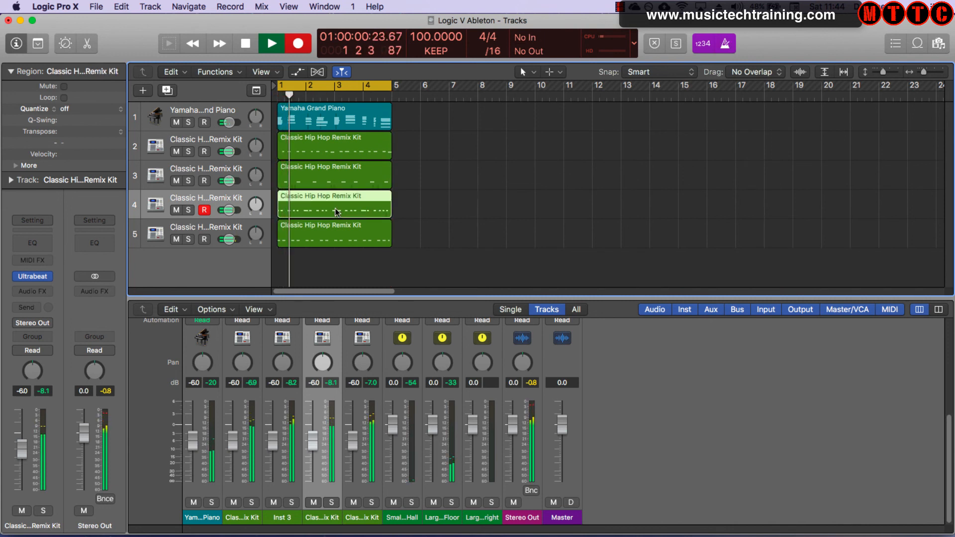
{"action": "key", "text": "space"}
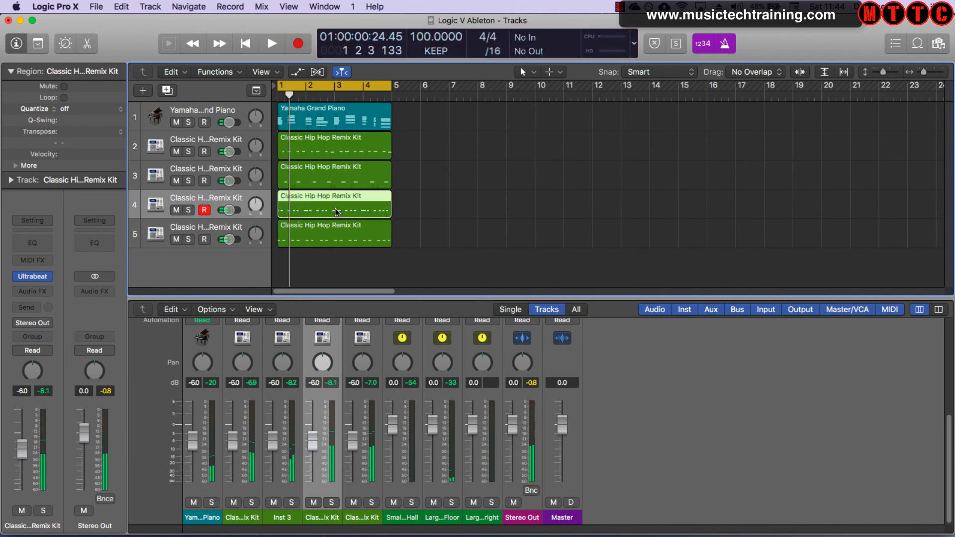
- Add a software instrument track with Alchemy below track 5, record a region over bars 1 to 4 on it and stop
{"action": "key", "text": "Down"}
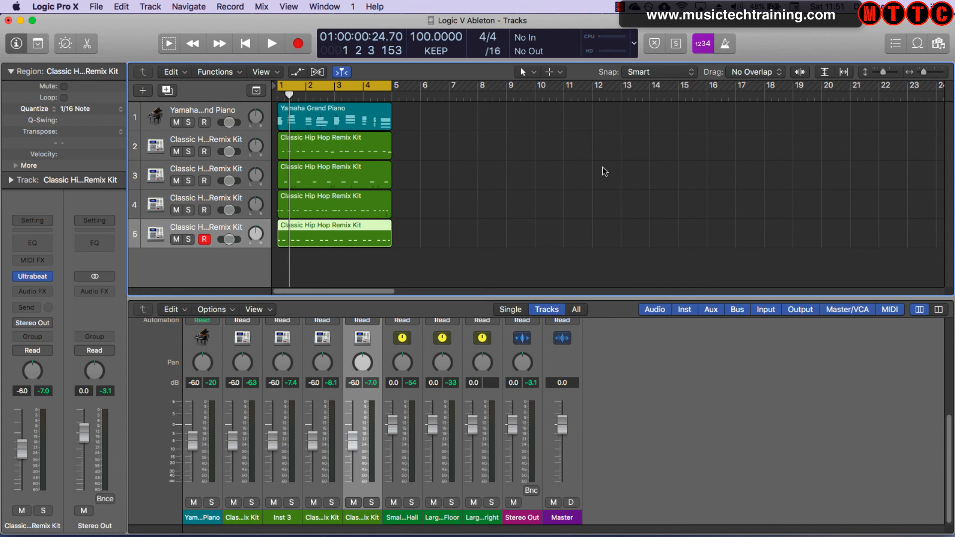
{"action": "key", "text": "alt+super+s"}
{"action": "key", "text": "r"}
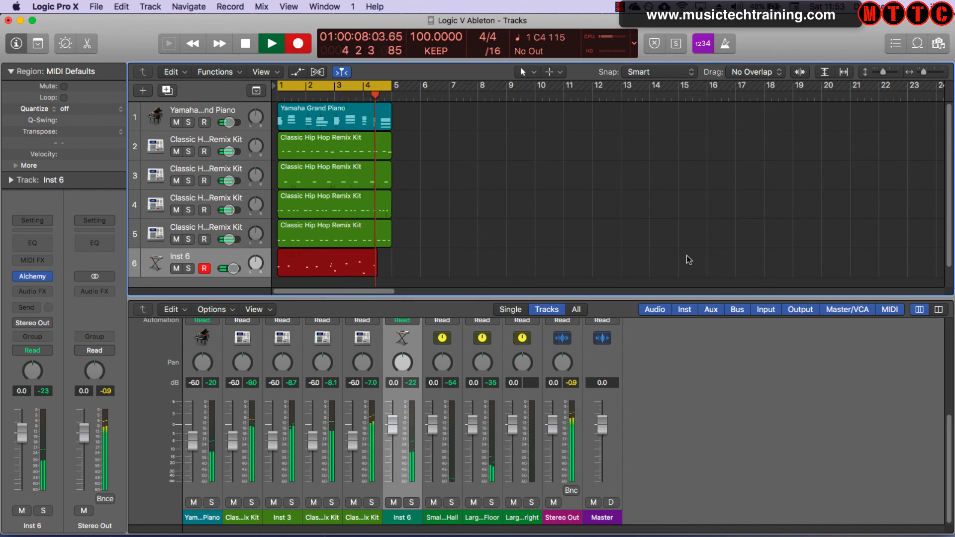
{"action": "key", "text": "space"}
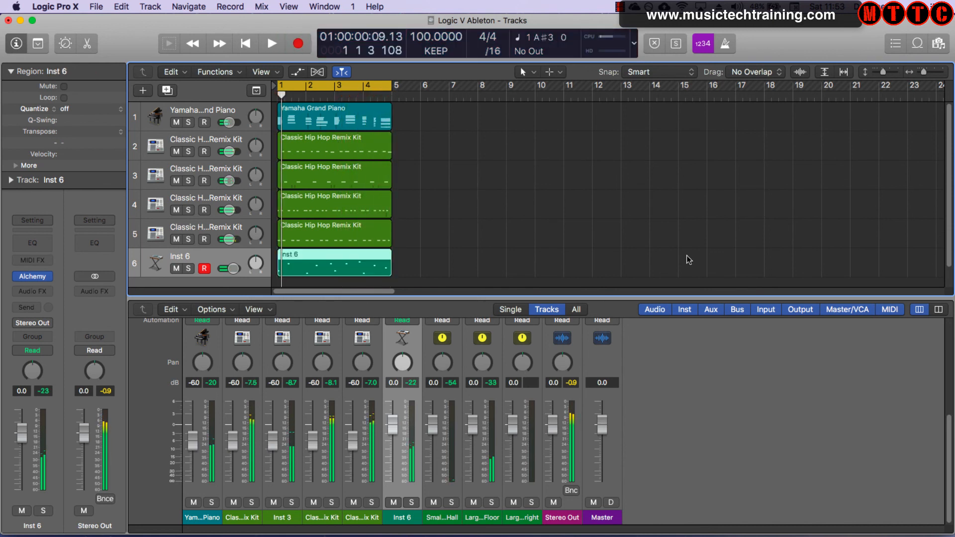